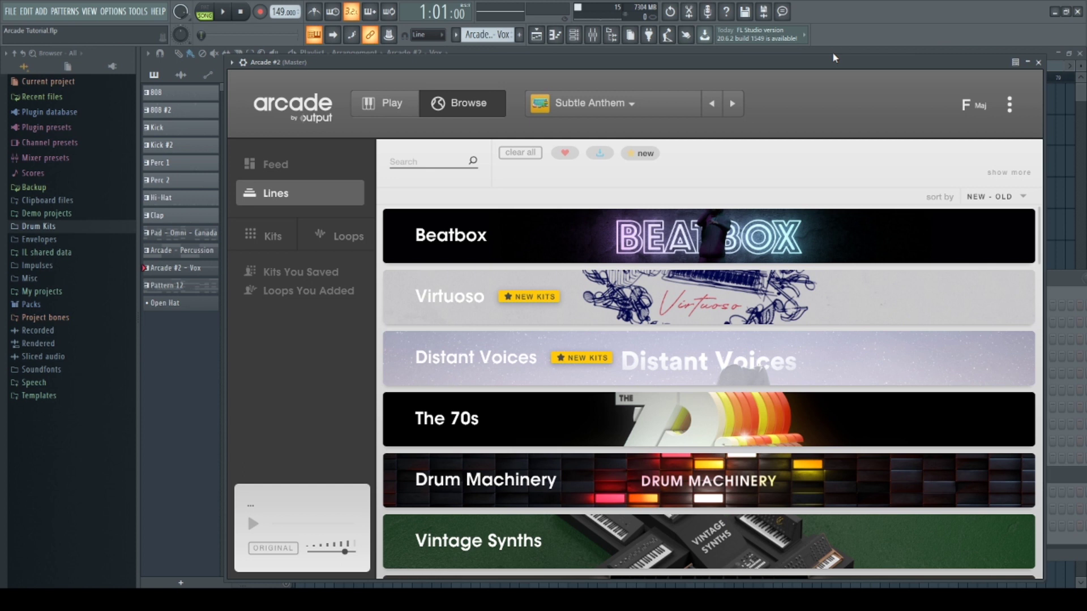
Step: Scroll Arcade's Browse > Lines list down to the Poolside line
mouse_move(756, 230)
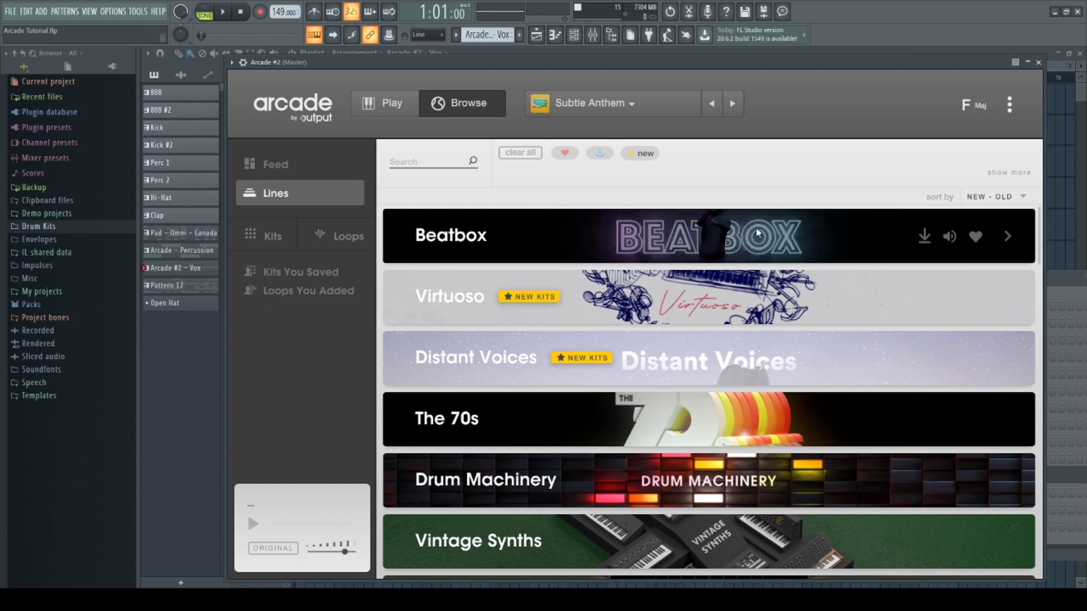
mouse_move(707, 296)
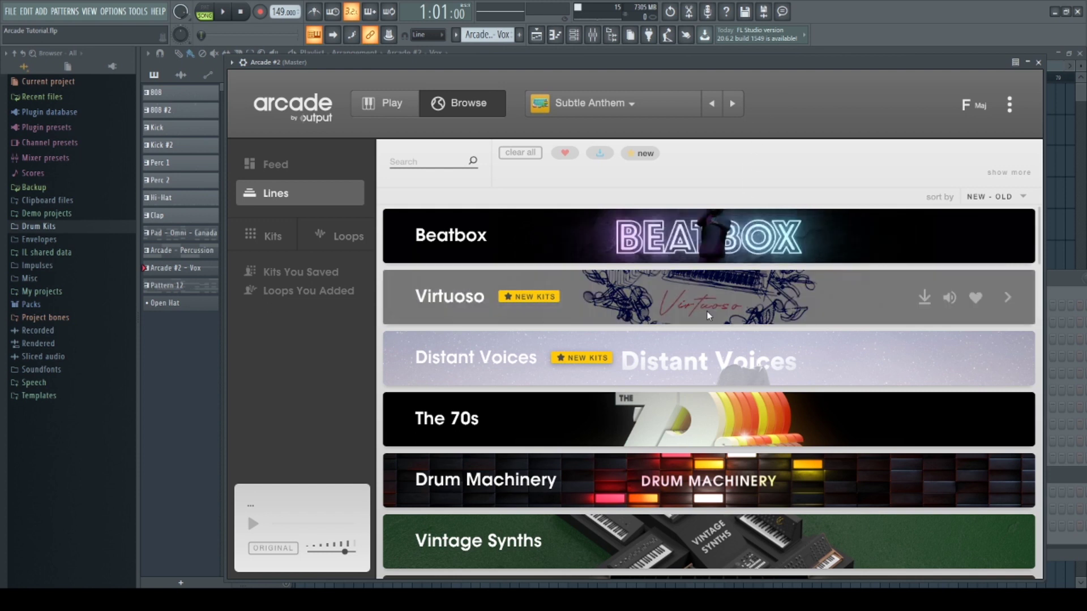
mouse_move(706, 419)
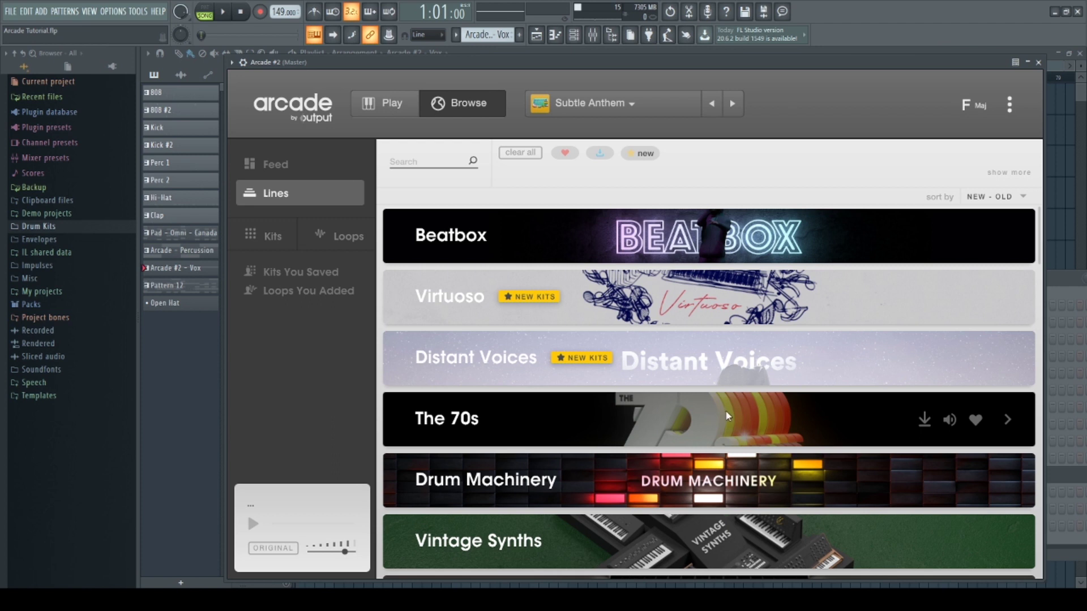
scroll(729, 421, down, 3)
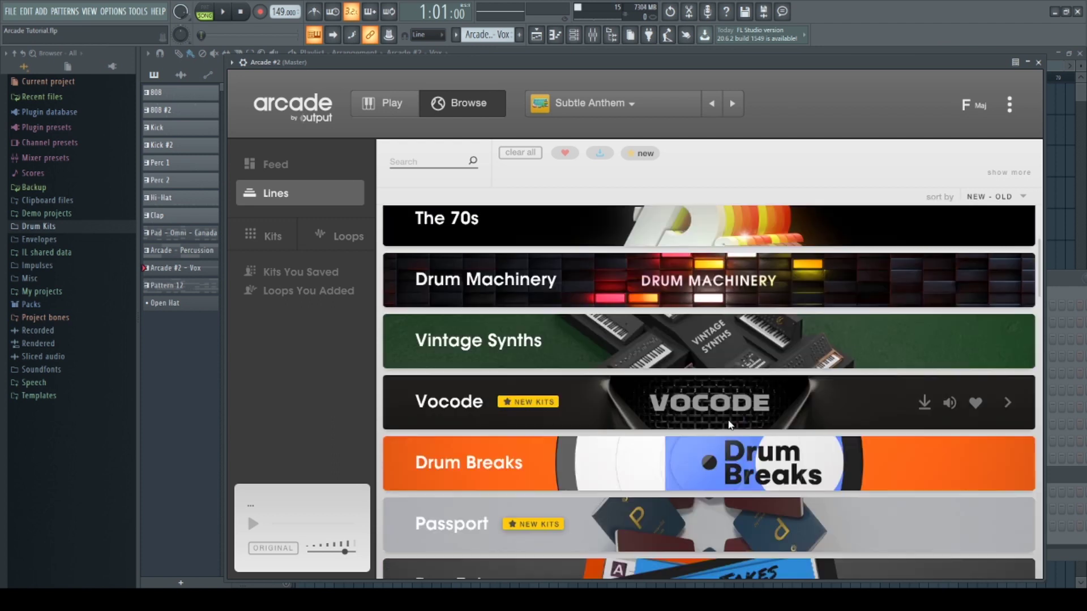
scroll(734, 436, down, 6)
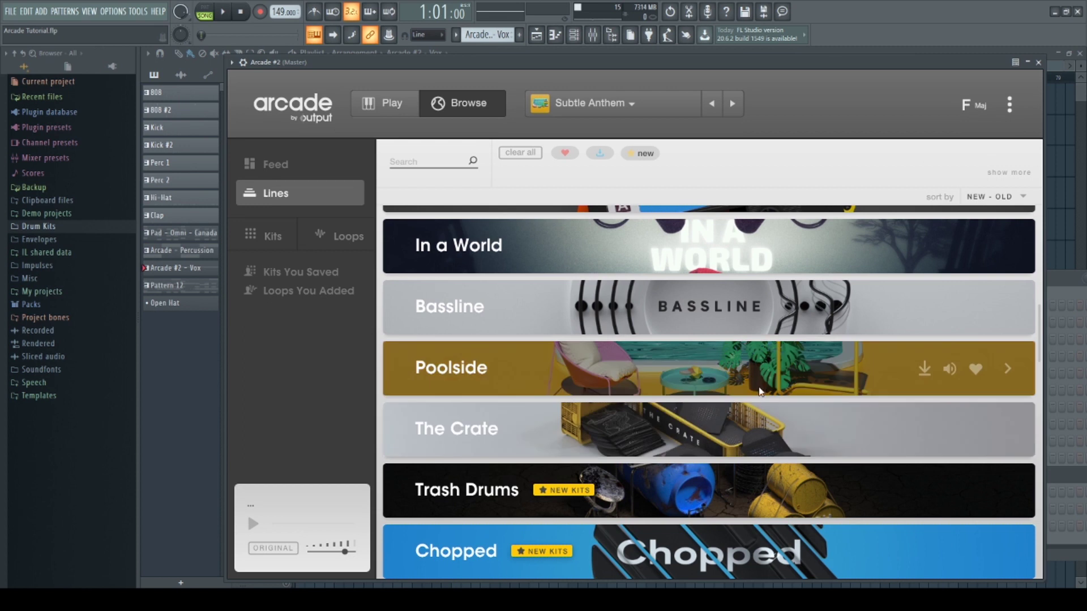
Step: Open the Poolside line and load its Take It Slow kit into Arcade
click(716, 370)
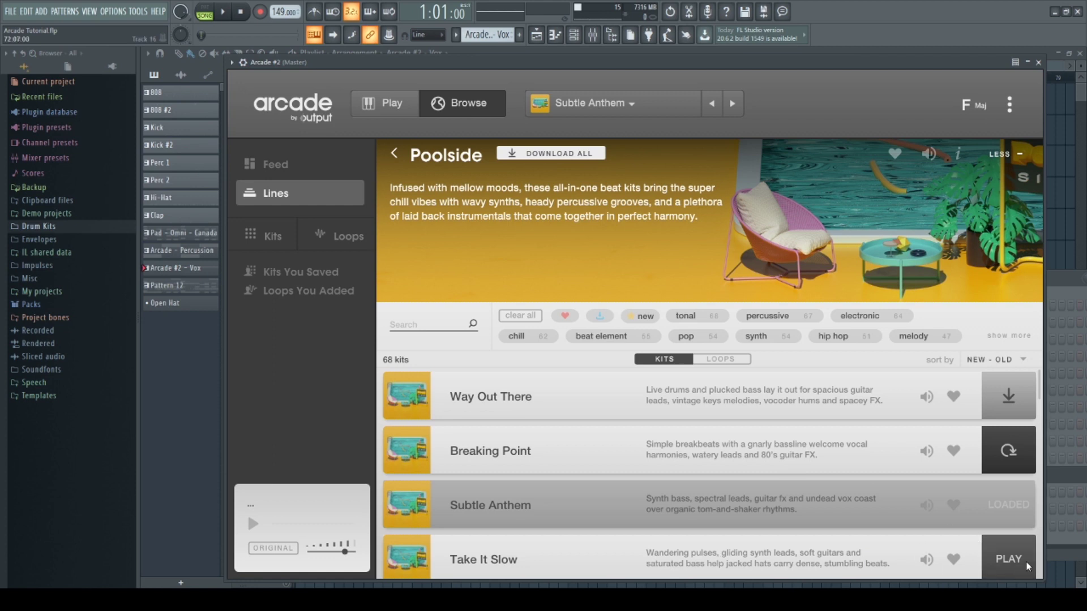
click(1011, 559)
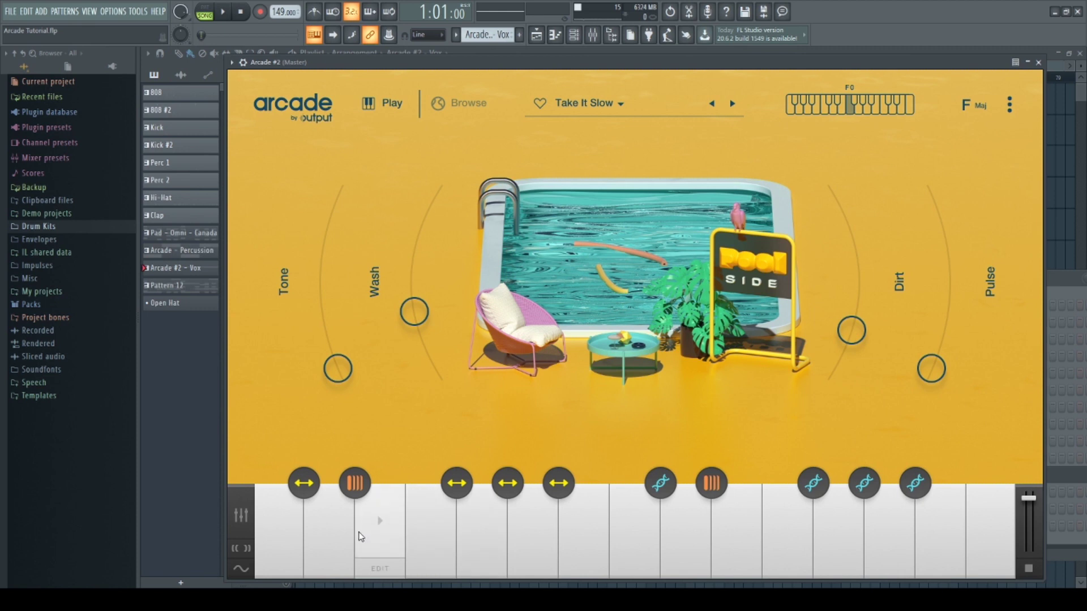
click(280, 525)
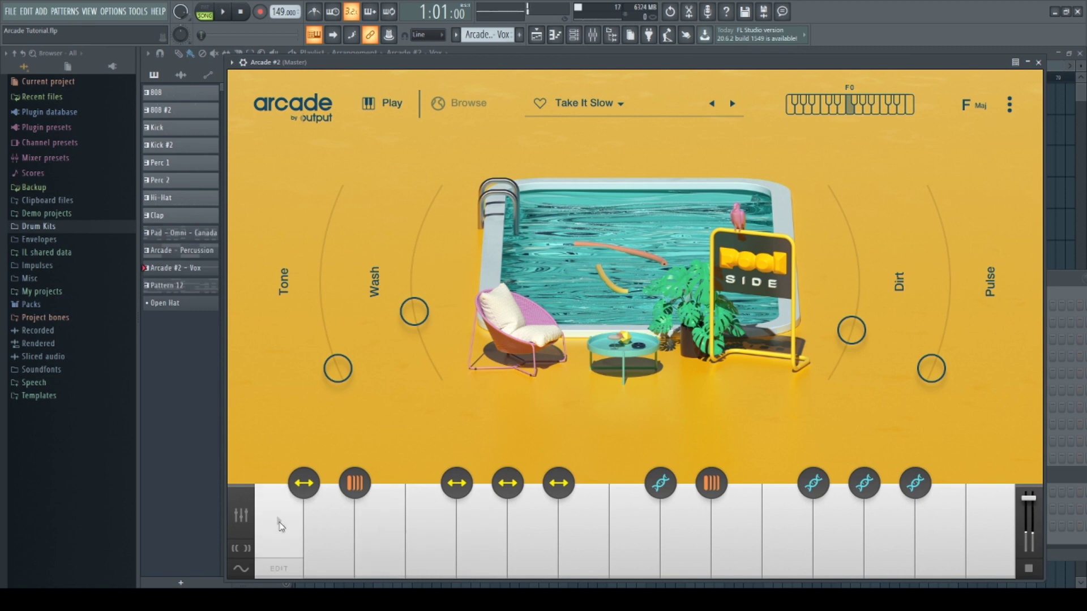
click(321, 522)
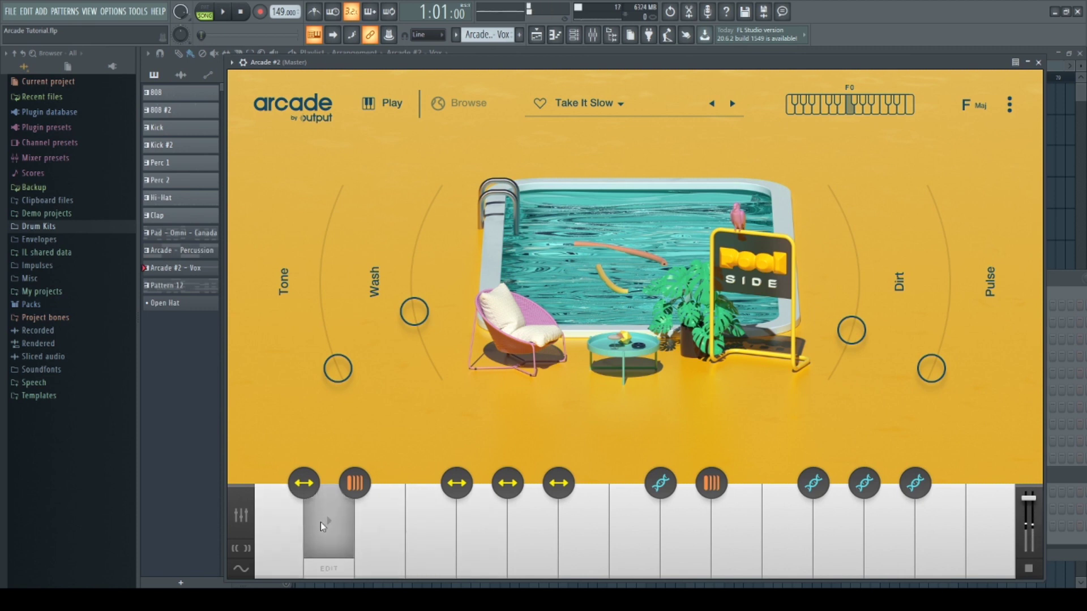
click(387, 524)
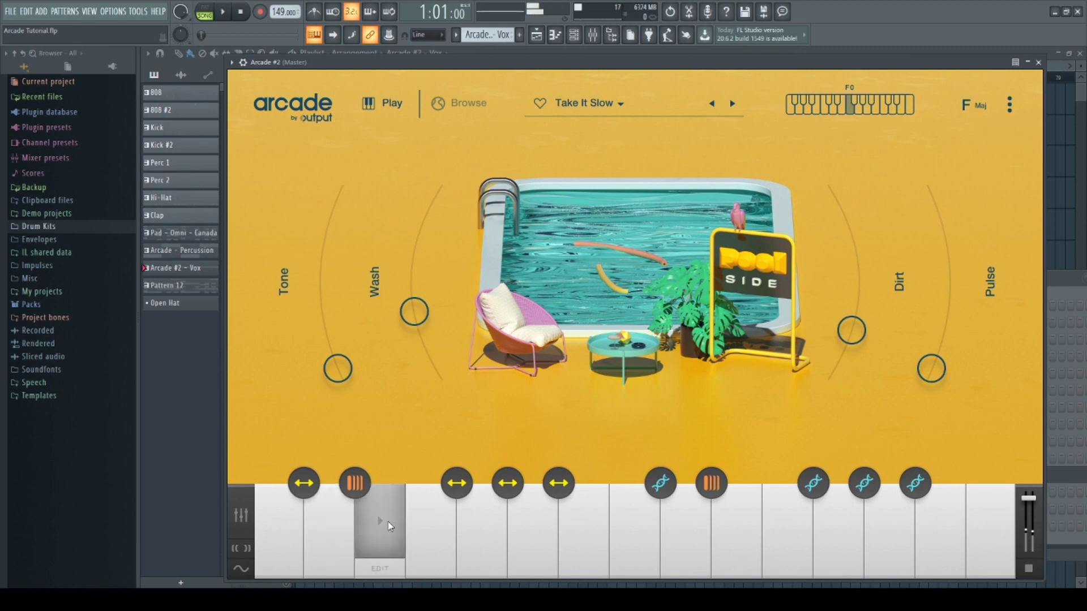
click(446, 528)
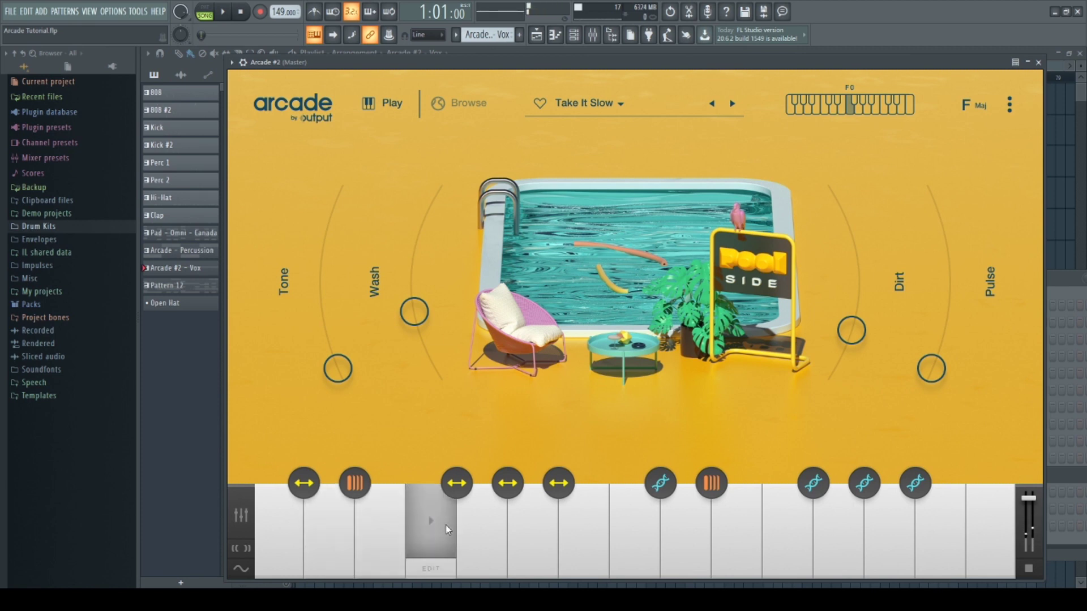
click(467, 525)
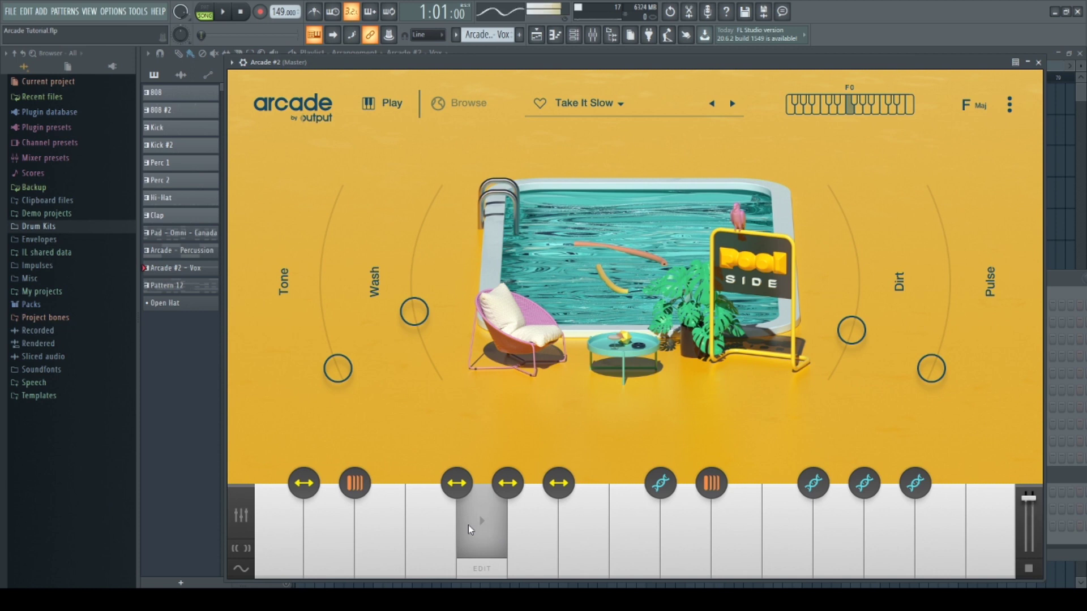
click(537, 528)
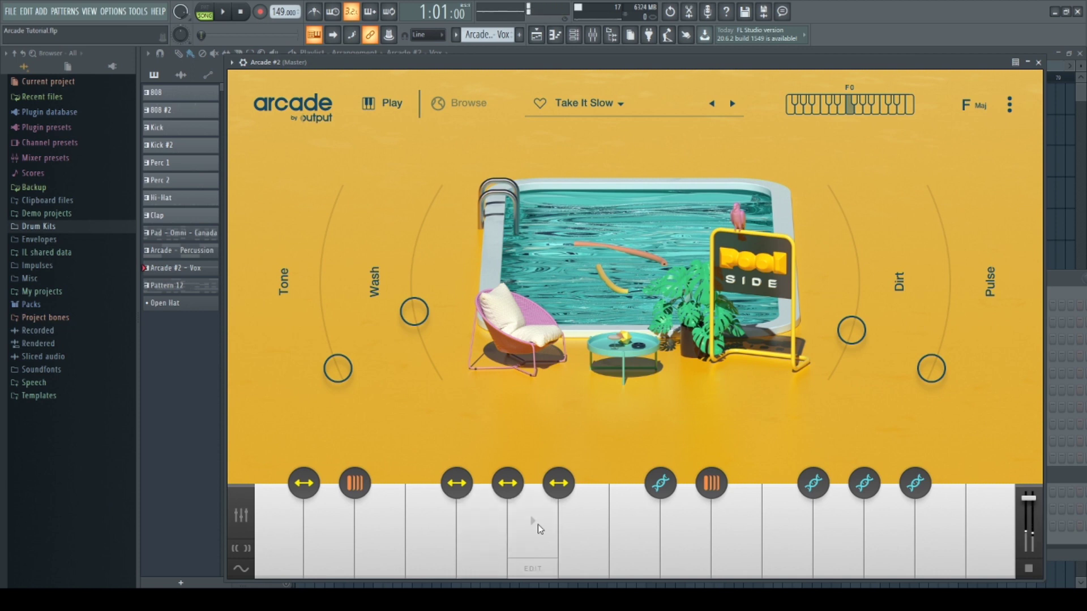
click(592, 525)
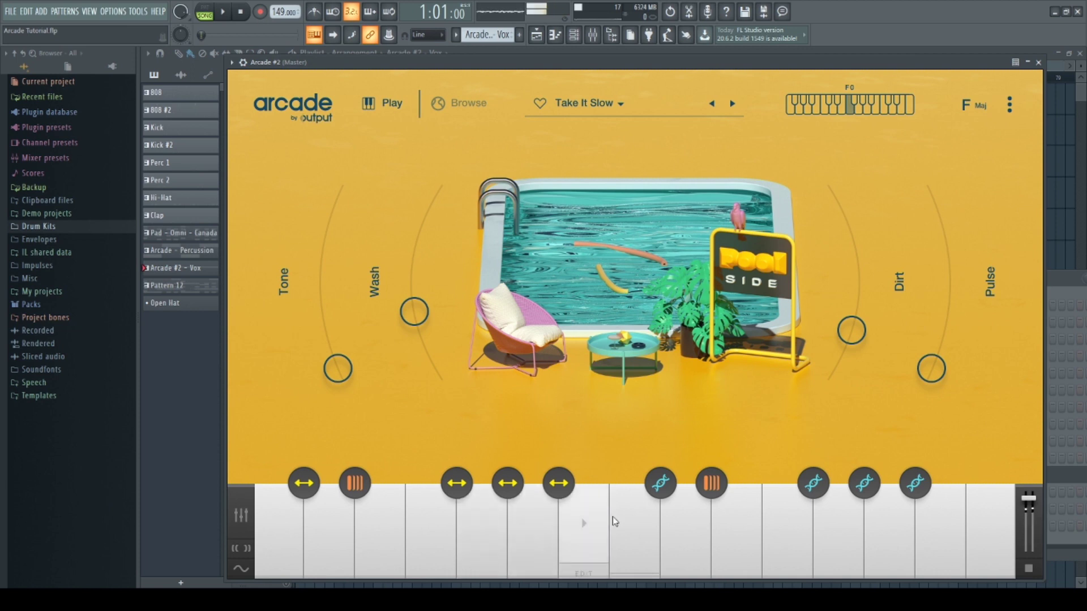
click(630, 516)
click(679, 520)
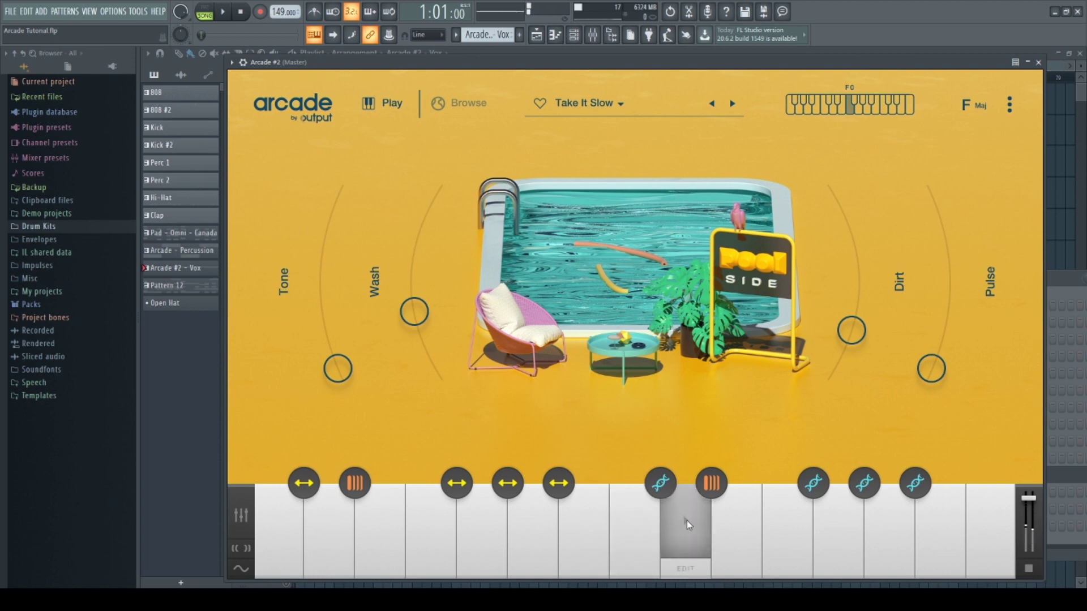
click(746, 526)
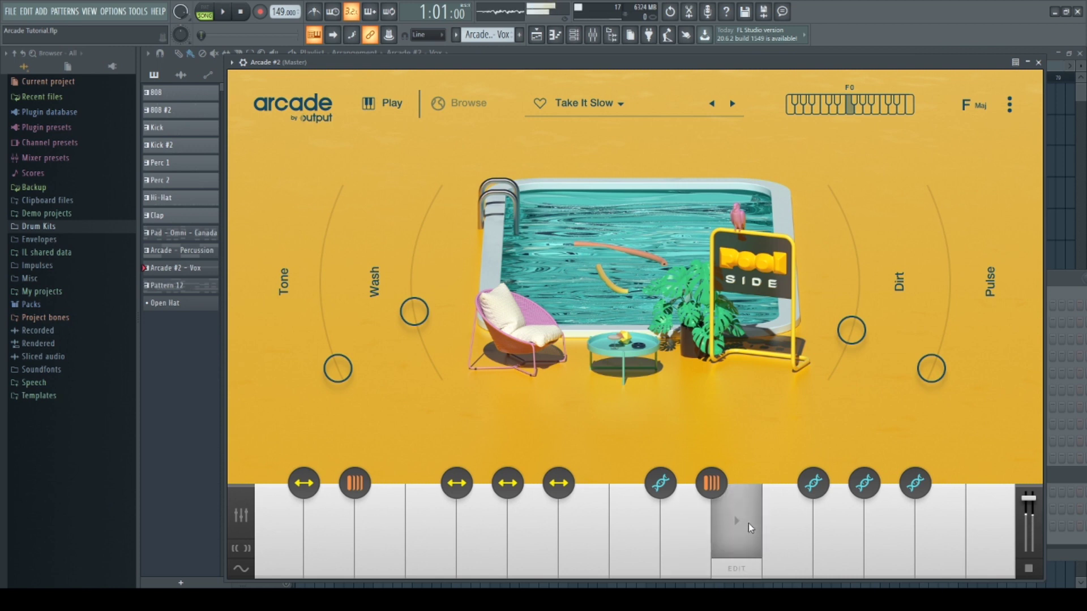
click(749, 522)
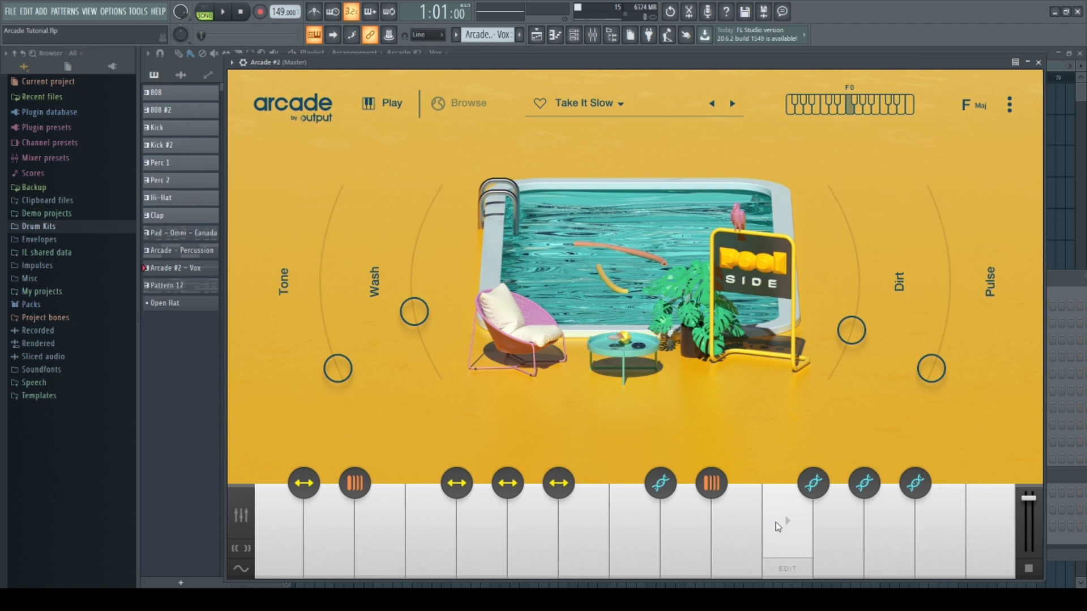
click(776, 522)
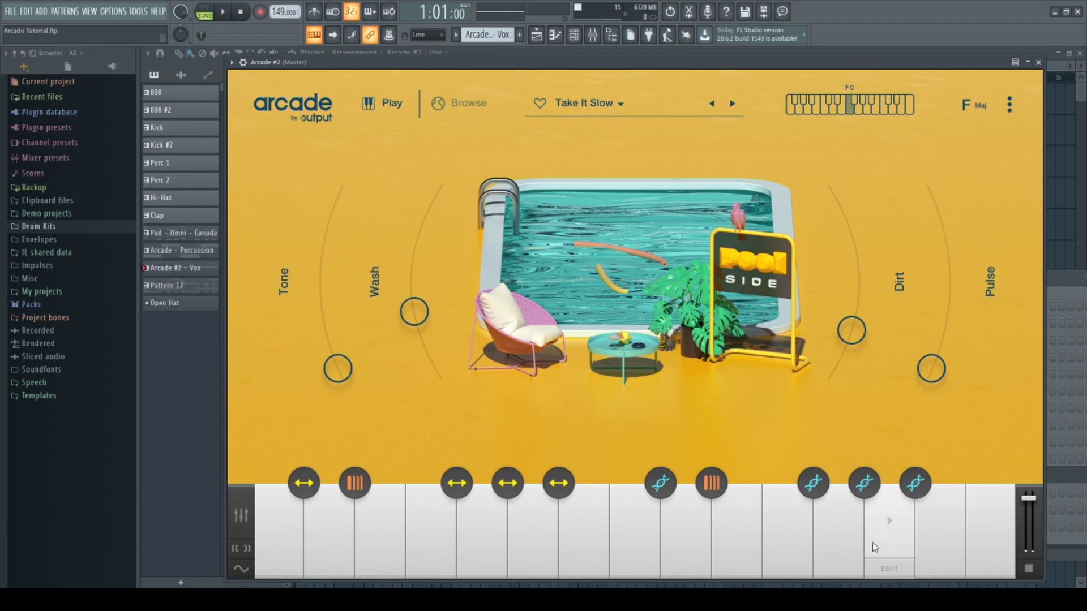
click(836, 525)
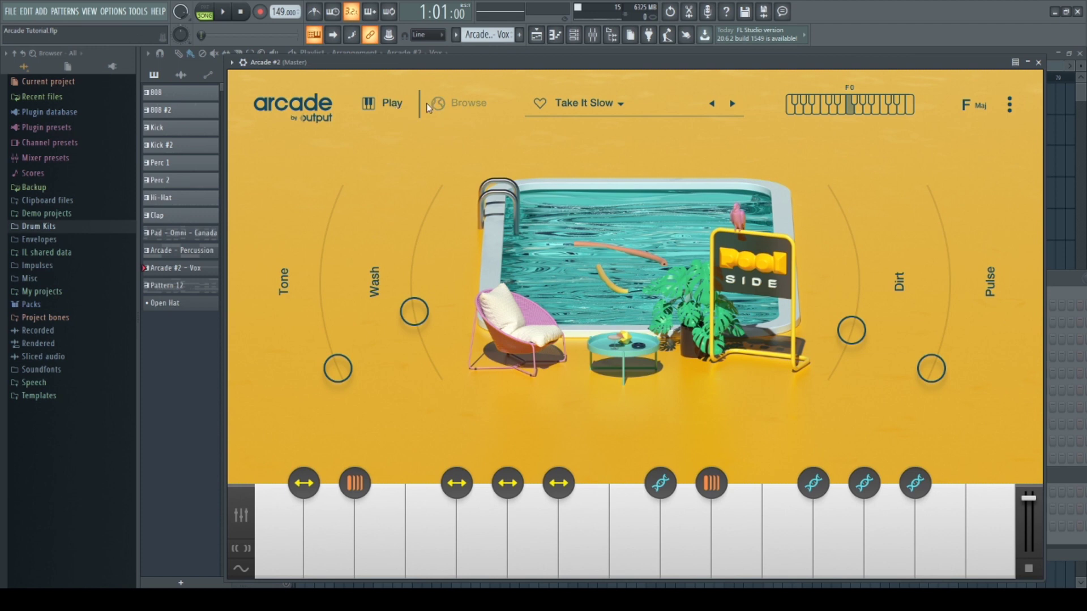
Step: Return Arcade from Poolside to the Lines list, then close the Arcade window
click(446, 103)
click(394, 154)
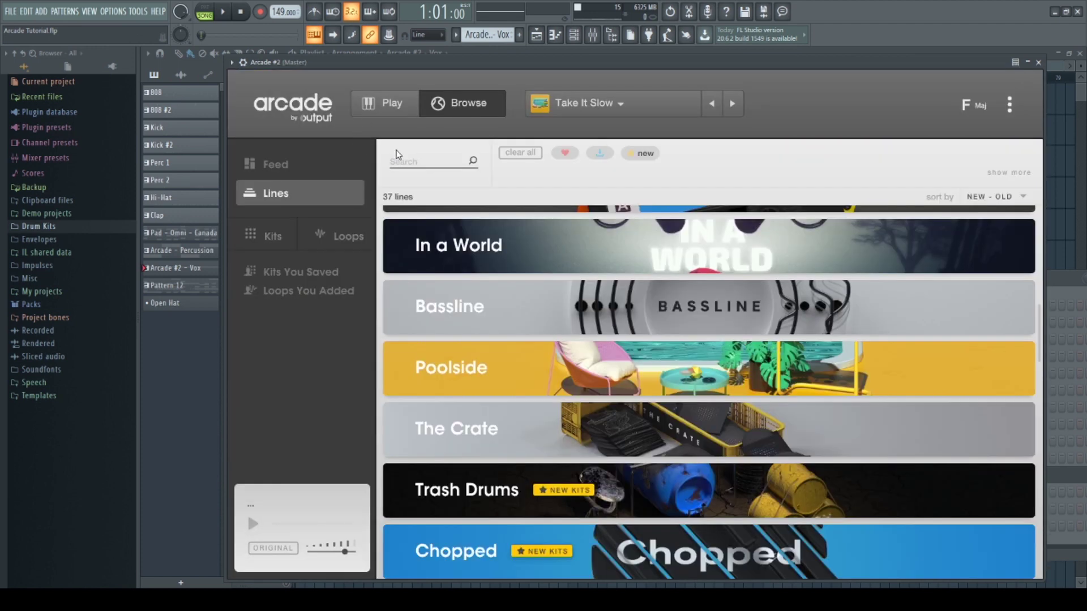
scroll(527, 311, down, 5)
scroll(729, 423, up, 3)
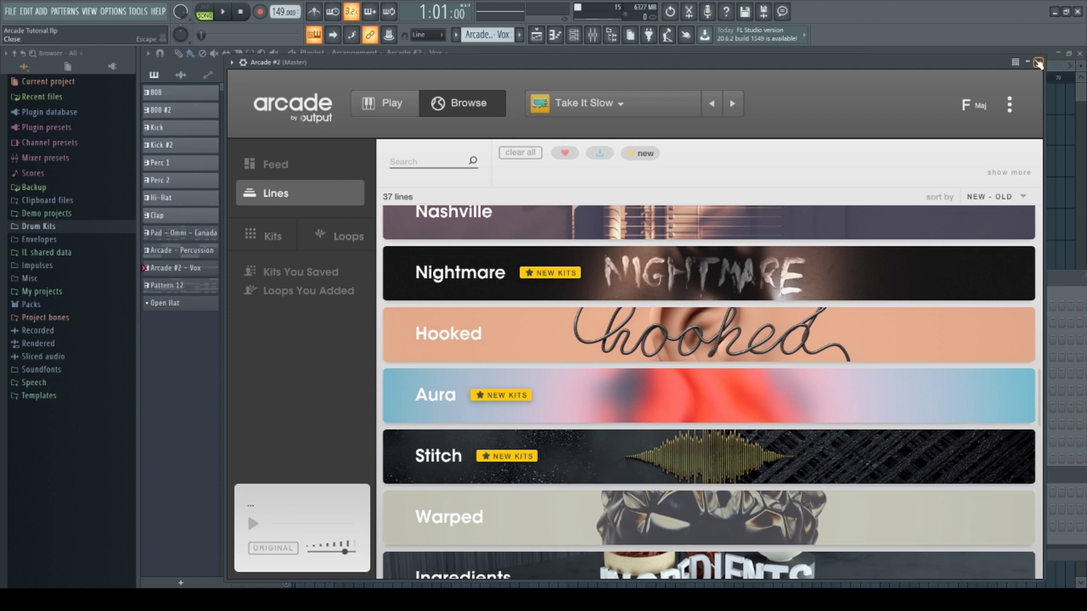
click(1038, 62)
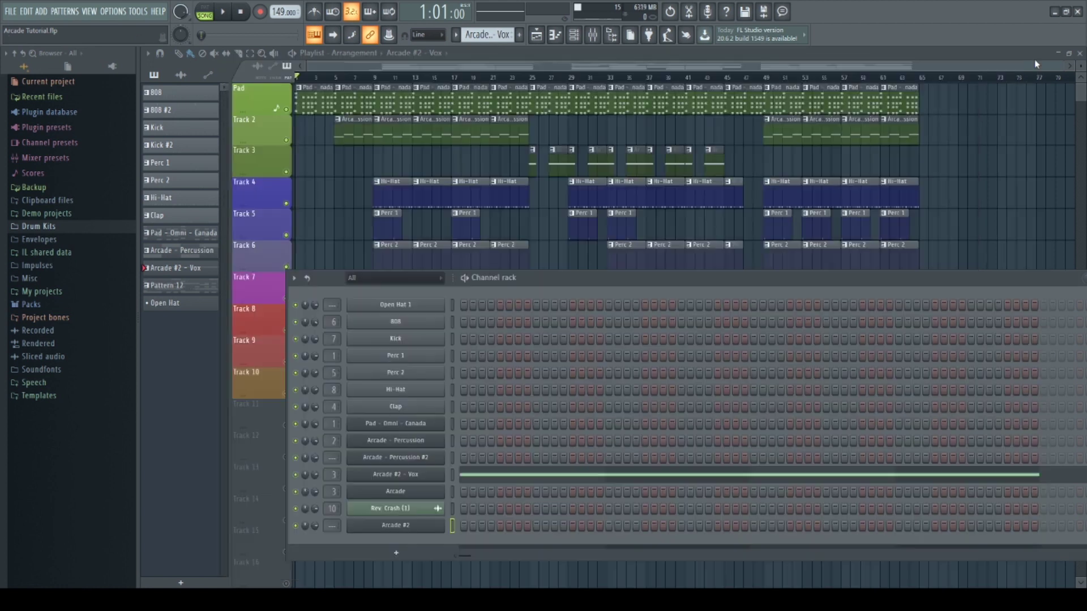
Step: Solo the Pad track, play it alone, then stop playback
right_click(287, 109)
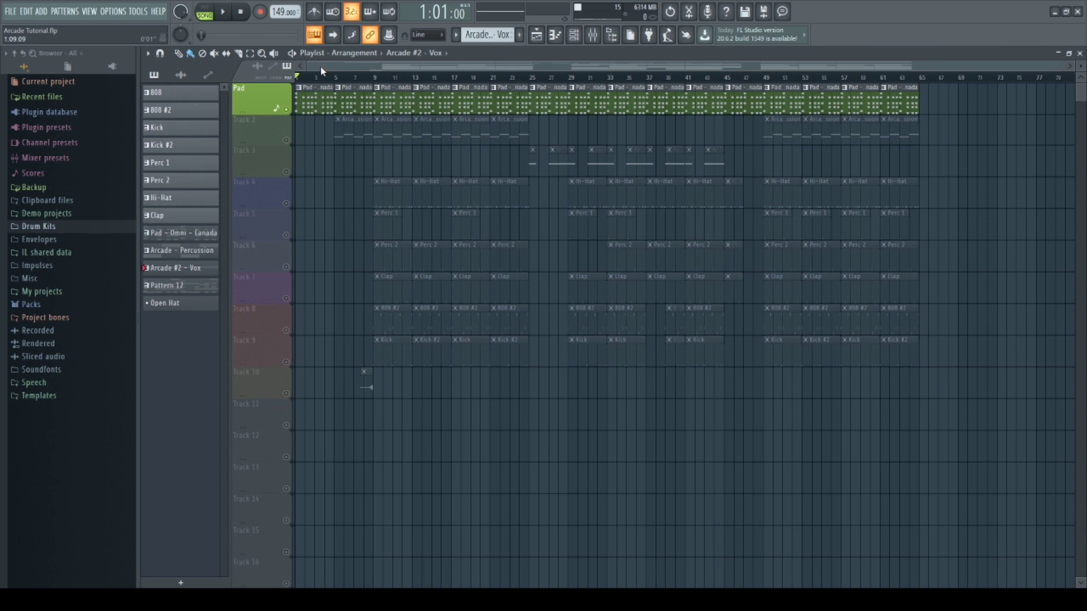
key(space)
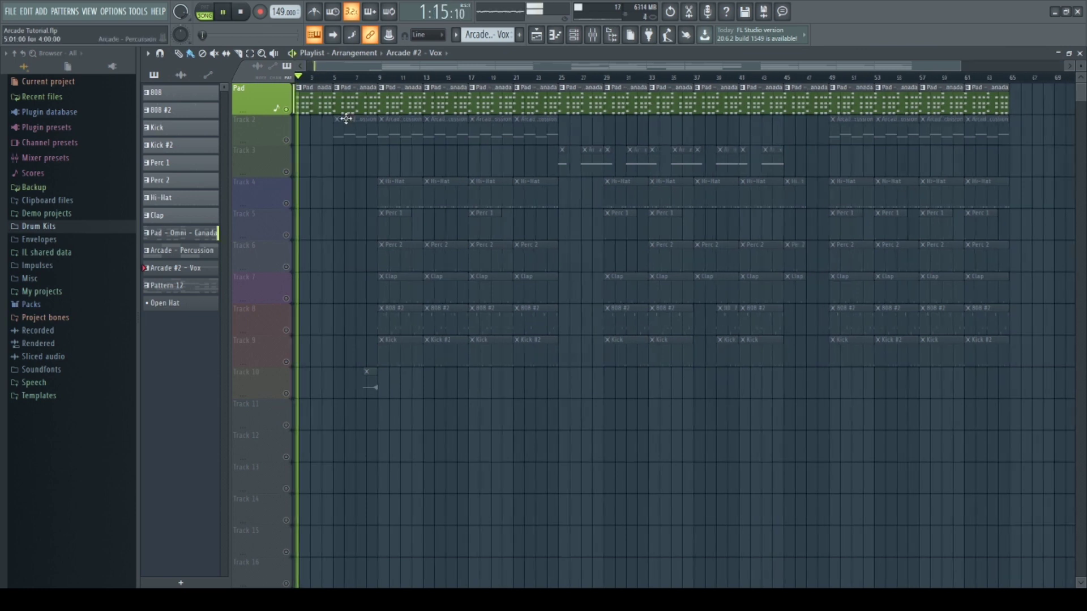
scroll(347, 114, up, 2)
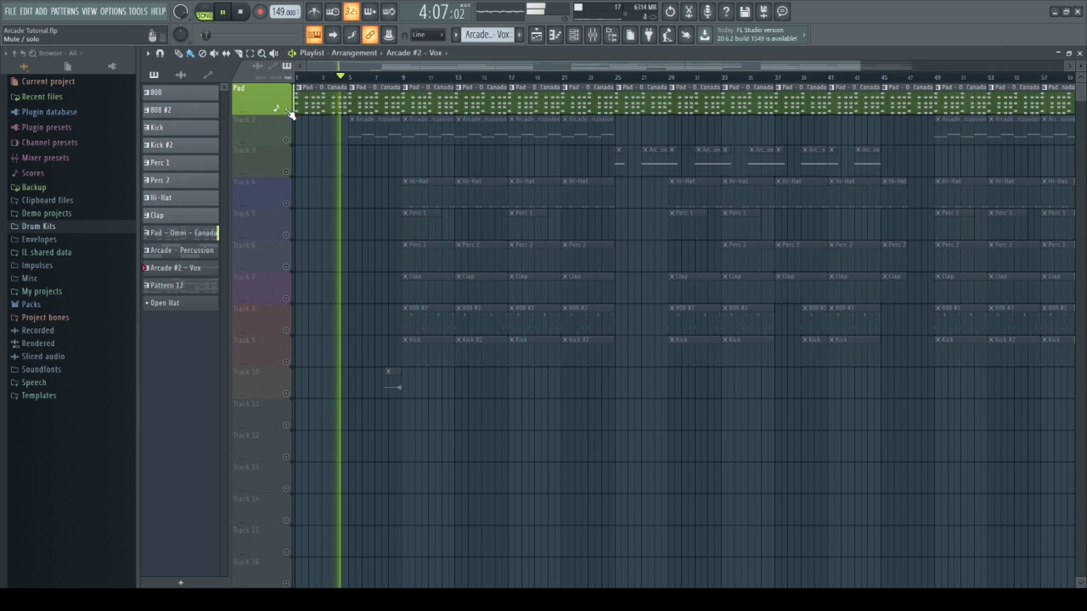
key(space)
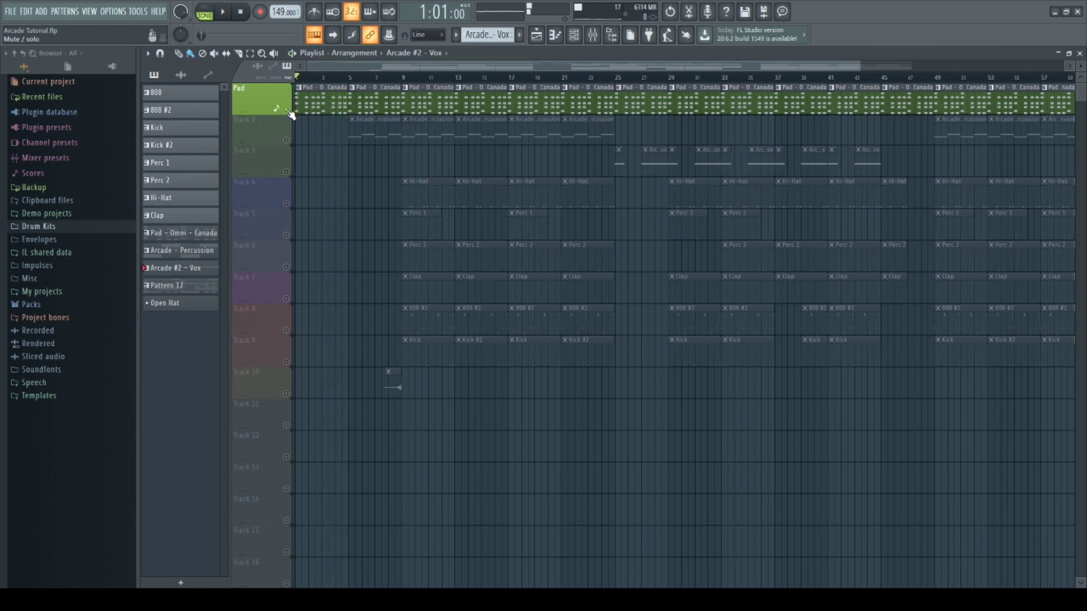
Step: Switch to the Arcade - Percussion pattern and inspect its Arcade instrument with the Aura preset
click(573, 34)
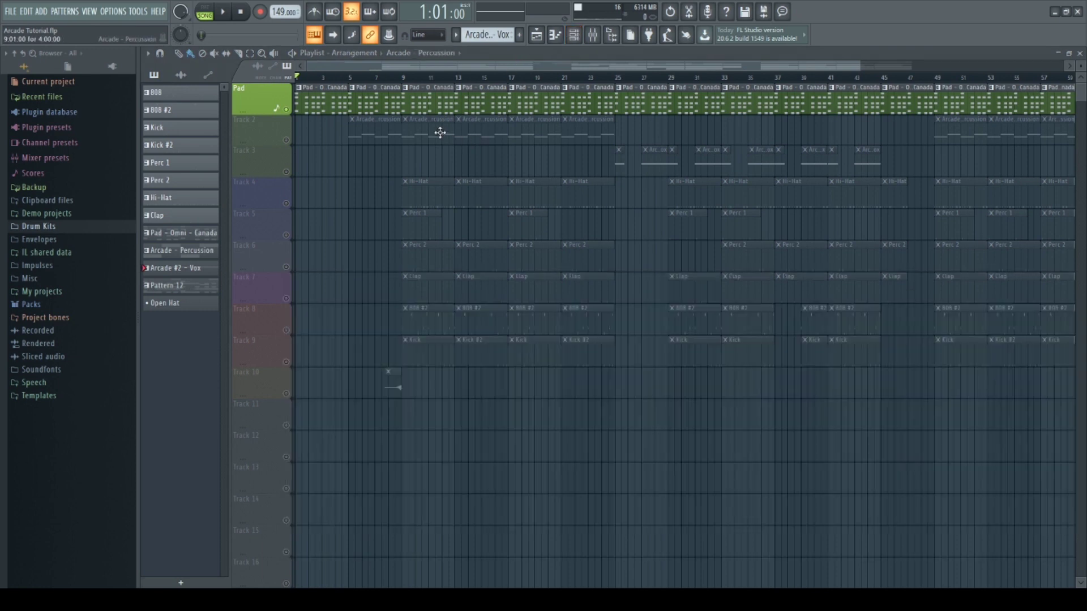
click(439, 131)
click(574, 34)
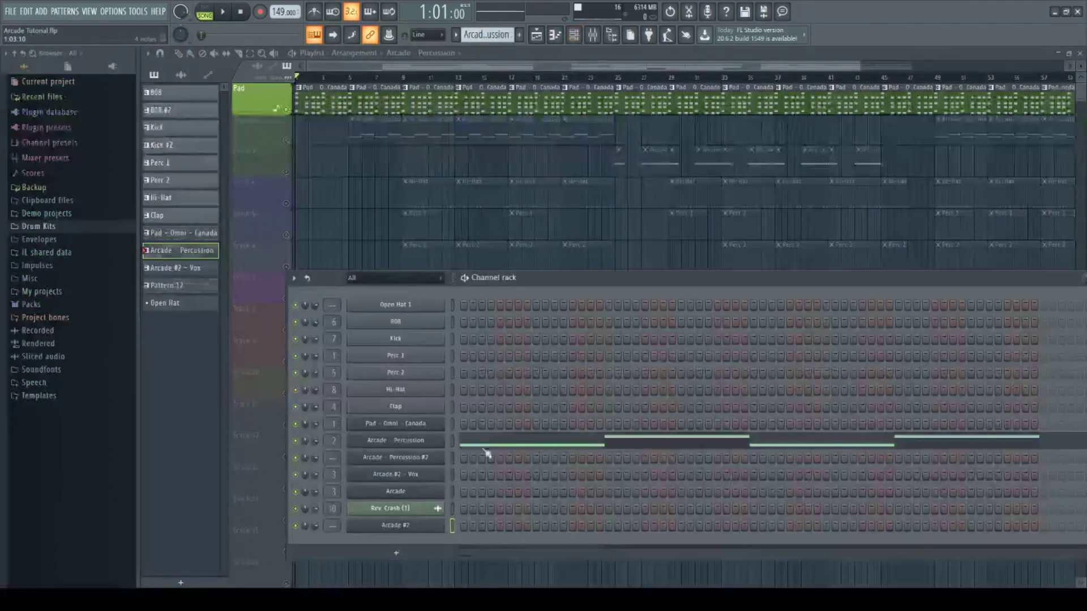
click(422, 445)
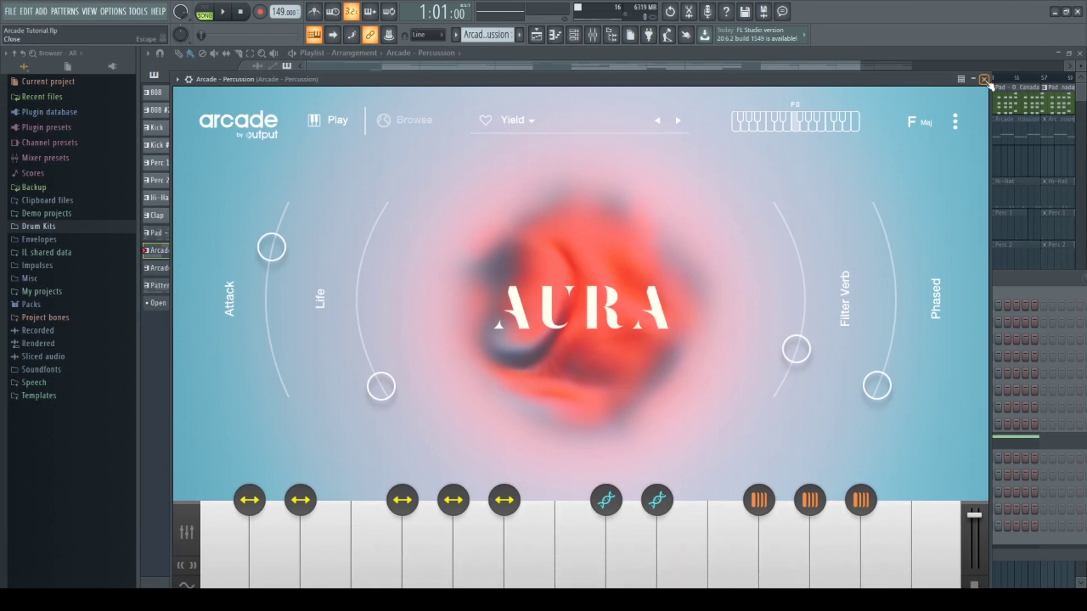
click(984, 80)
Step: Open Arcade - Percussion in the piano roll and audition its A4 and C5 notes
click(524, 440)
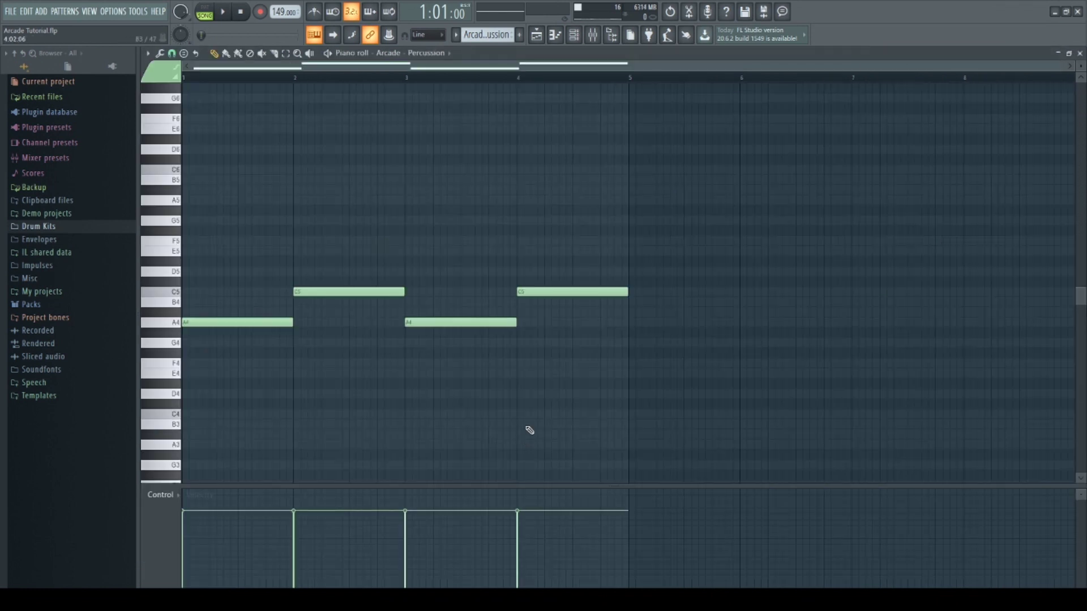
click(176, 324)
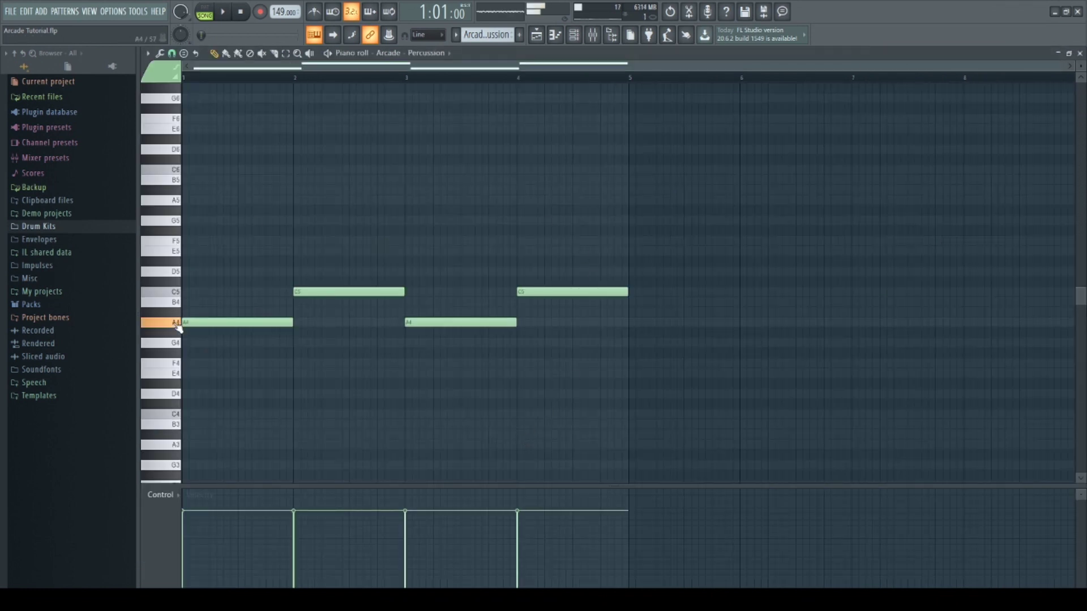
click(176, 292)
click(175, 292)
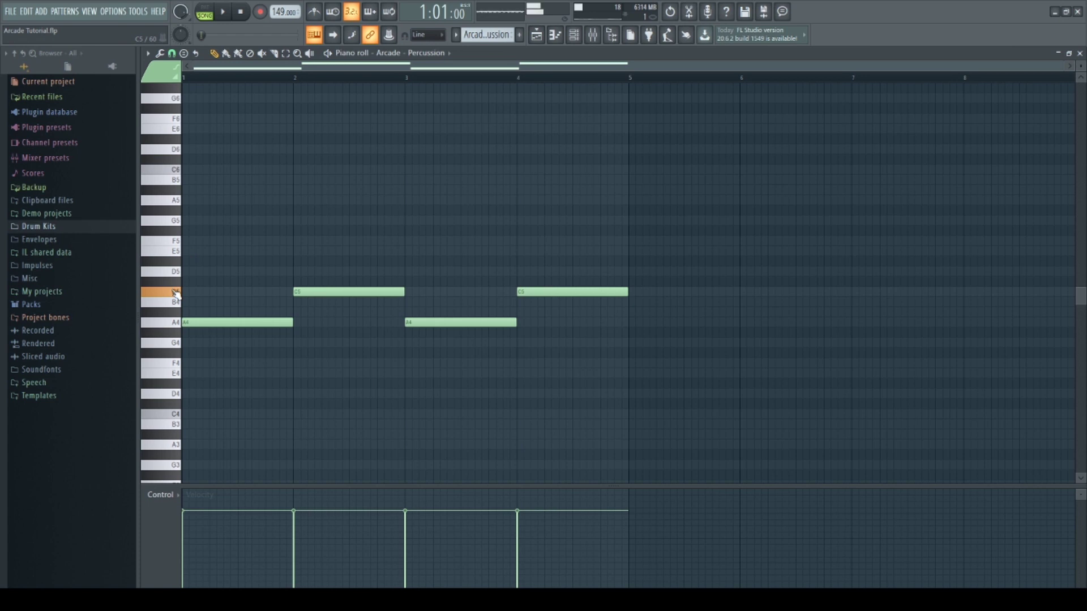
click(176, 323)
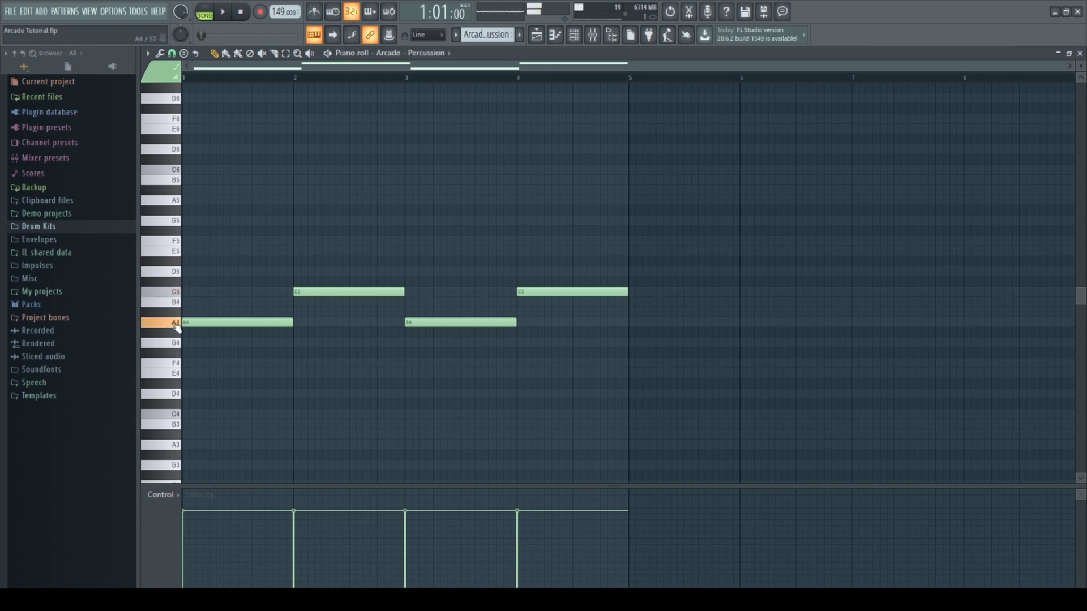
click(176, 293)
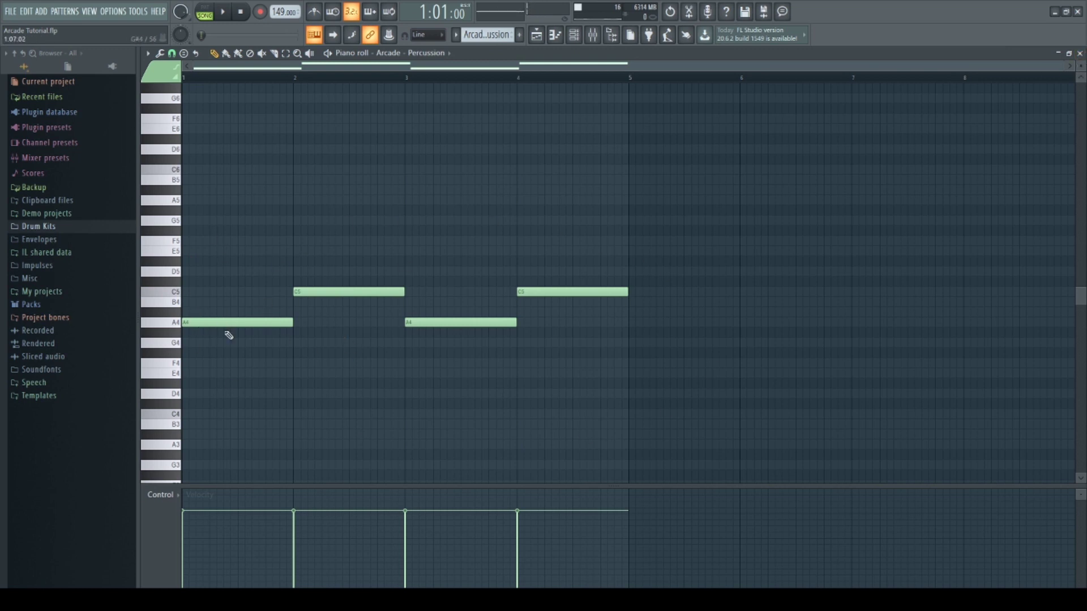
Step: Close the piano roll and Channel rack, solo Track 2 with the Pad, and play from bar 5
click(1079, 54)
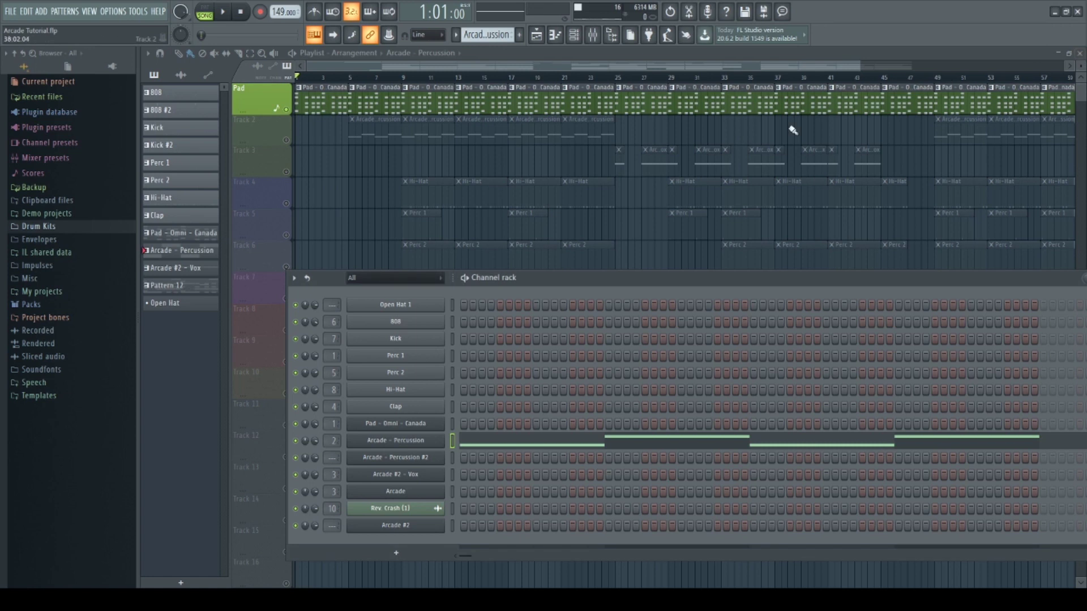
key(F6)
click(289, 146)
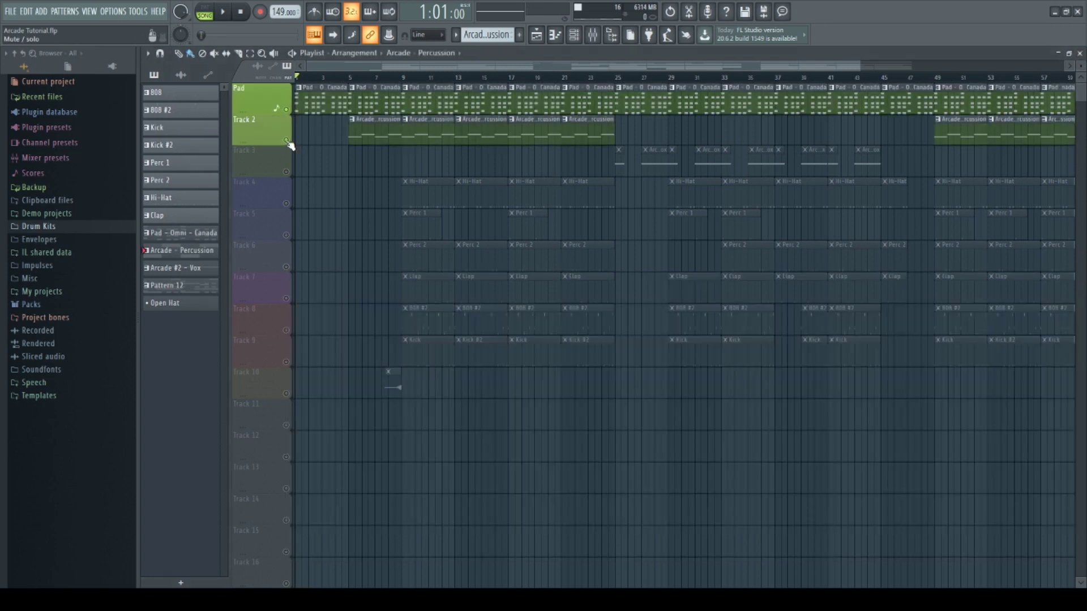
click(354, 78)
key(space)
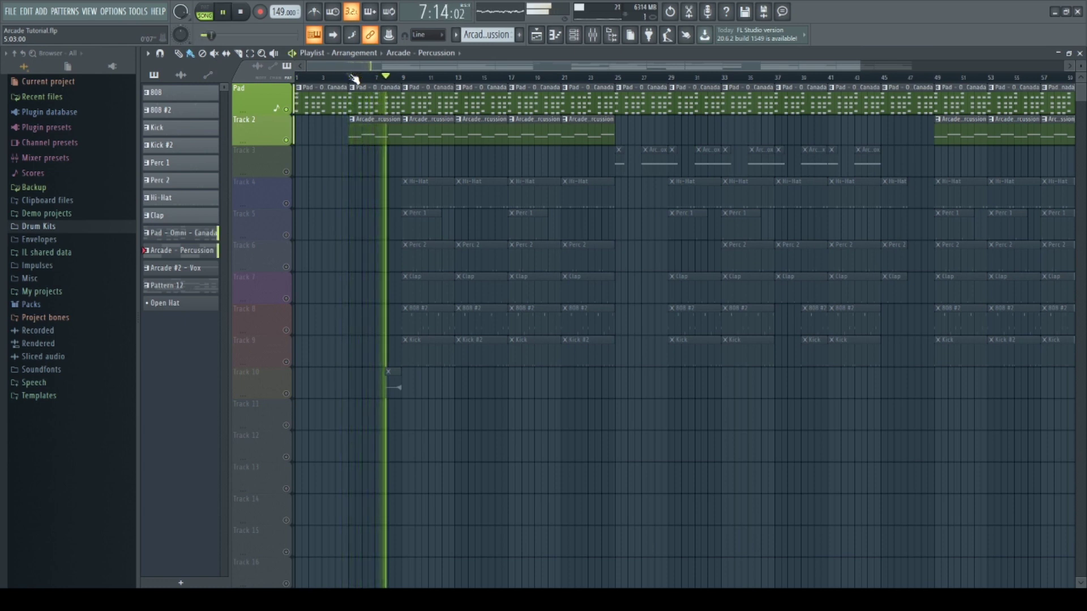
key(space)
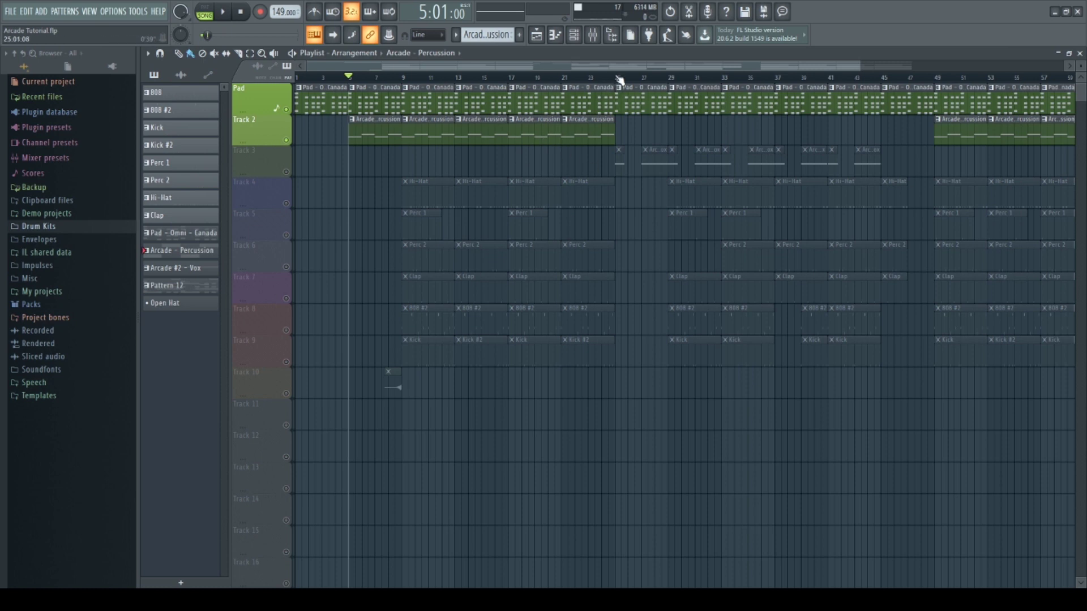
Step: Solo Track 3 and play its Arcade vox clips from bar 25, then show the Channel rack
ctrl+click(286, 172)
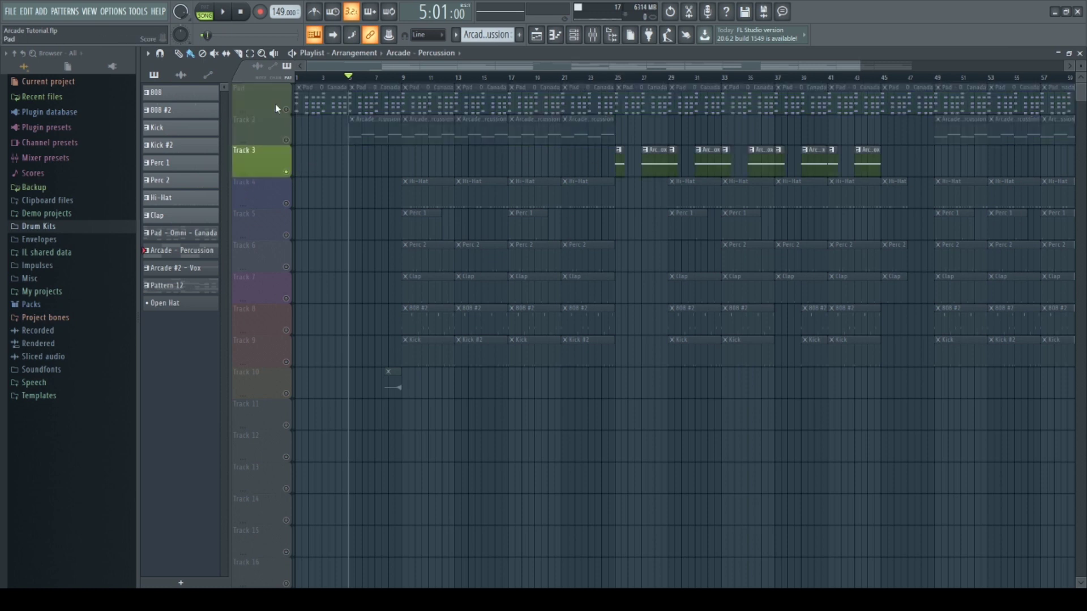
click(616, 79)
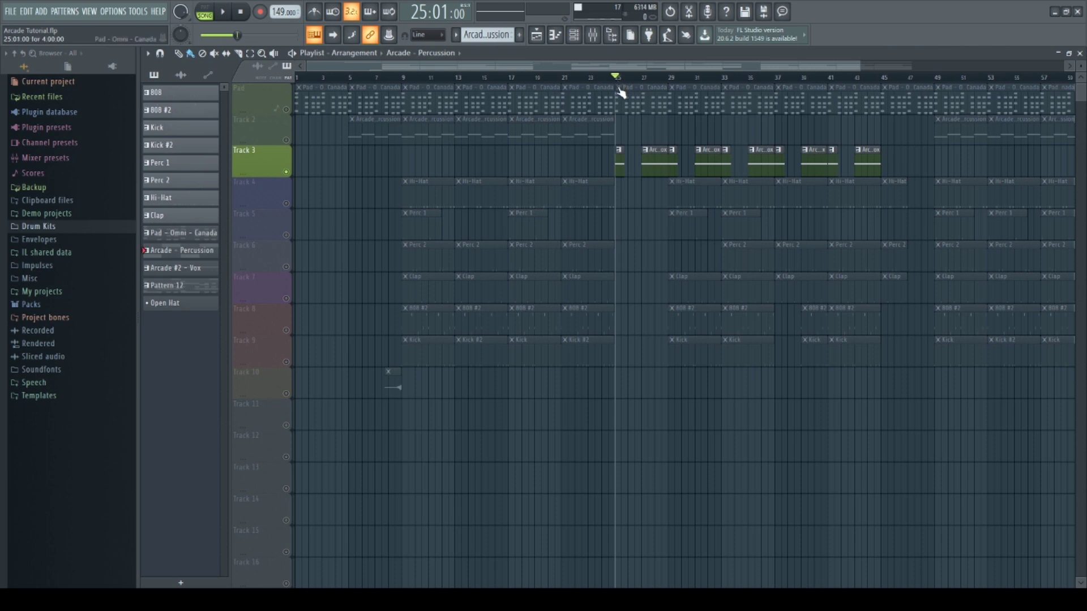
key(space)
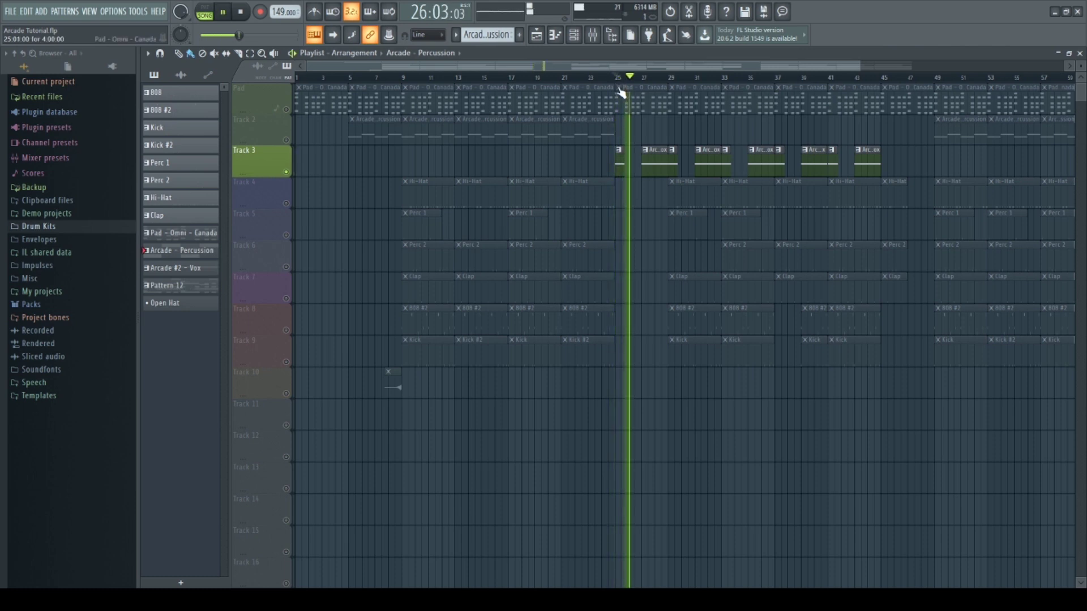
key(space)
click(573, 38)
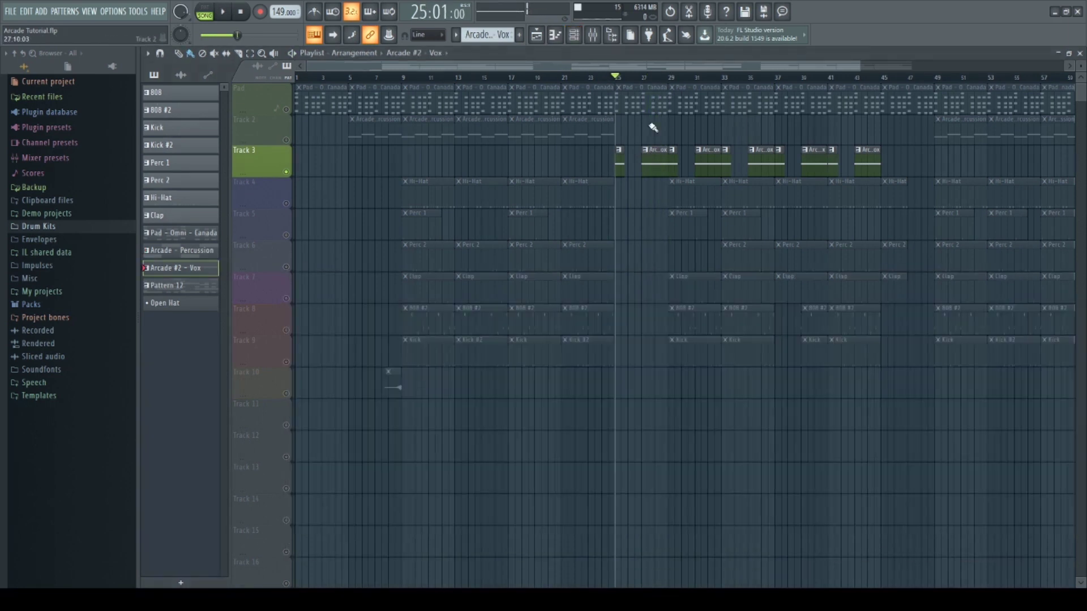
click(573, 35)
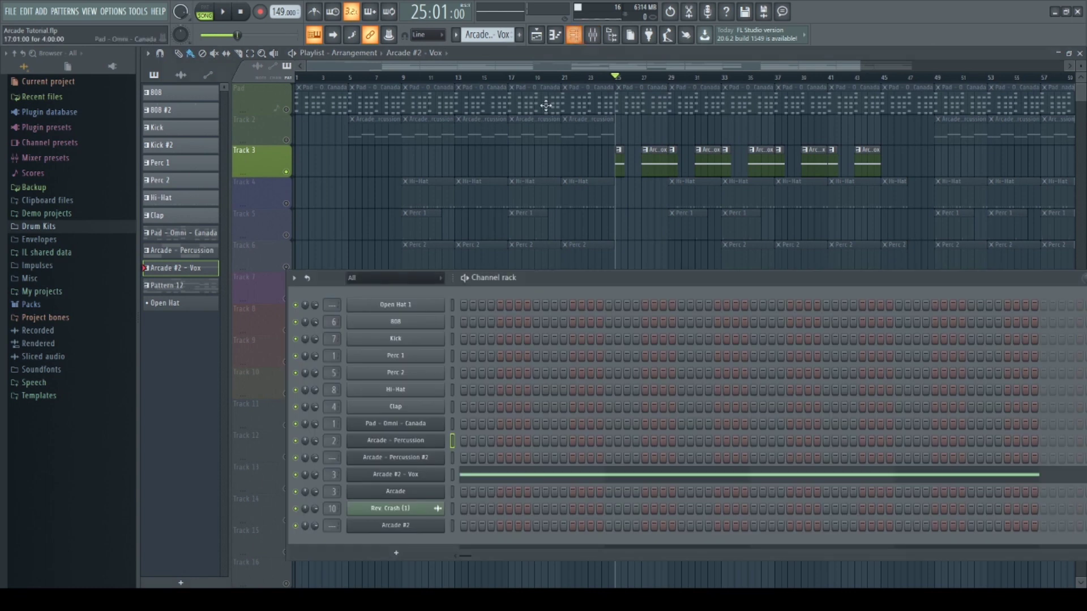
click(406, 480)
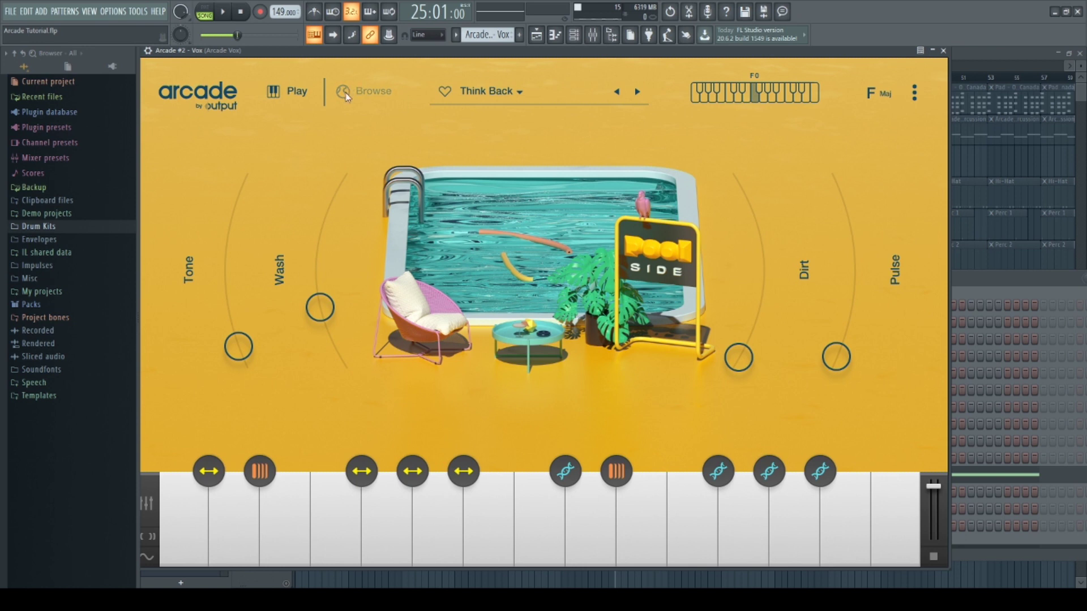
click(687, 514)
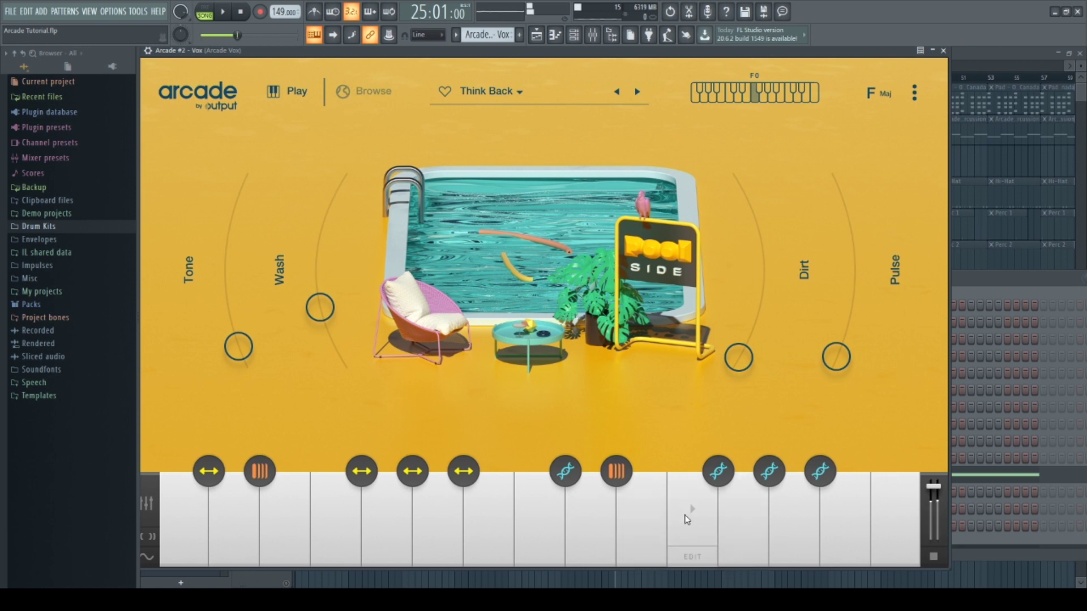
click(645, 515)
click(745, 522)
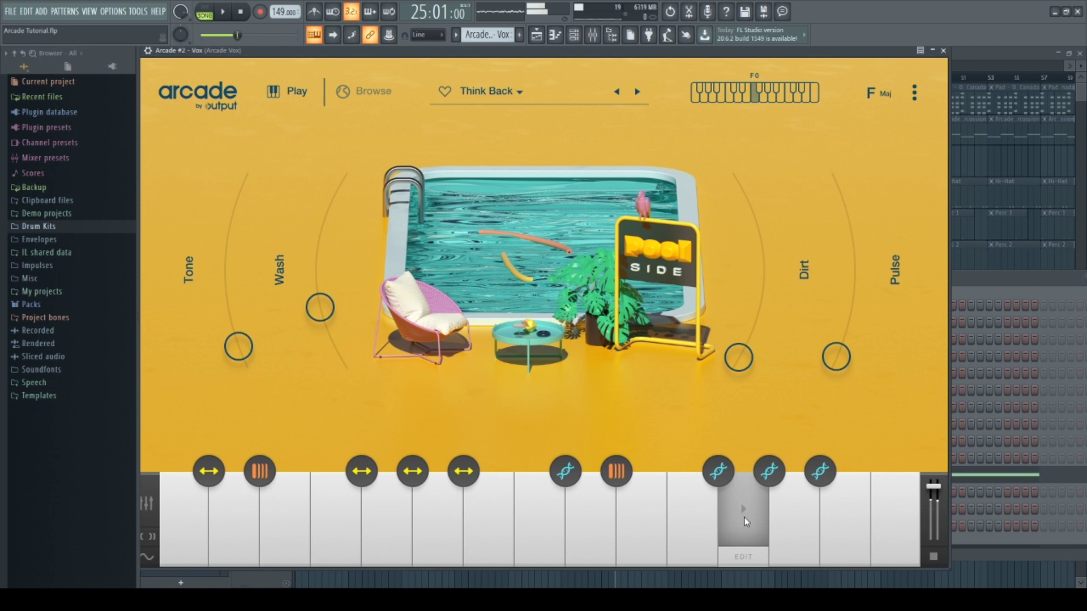
click(944, 51)
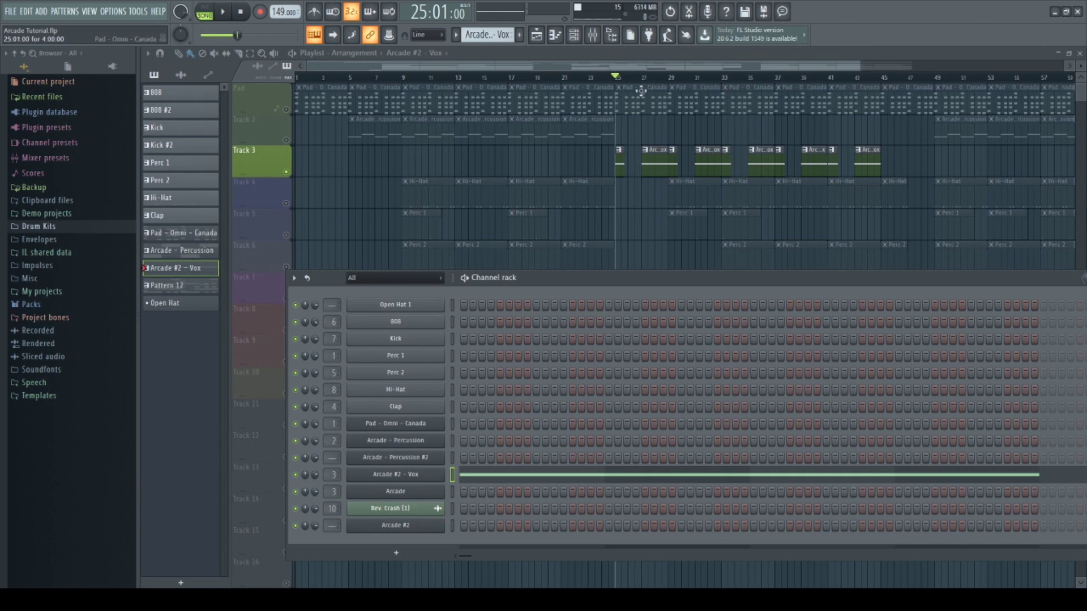
Step: Unmute Track 2 and Tracks 4–10 alongside the Pad, then play the whole song from bar 1
click(289, 116)
key(space)
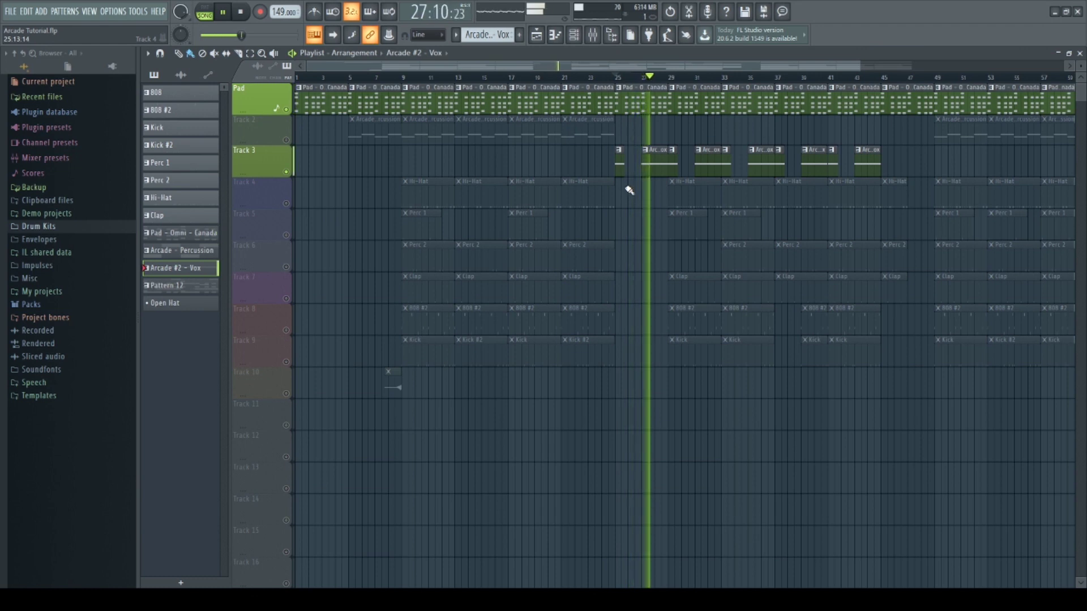
key(space)
click(286, 141)
ctrl+click(286, 140)
click(223, 13)
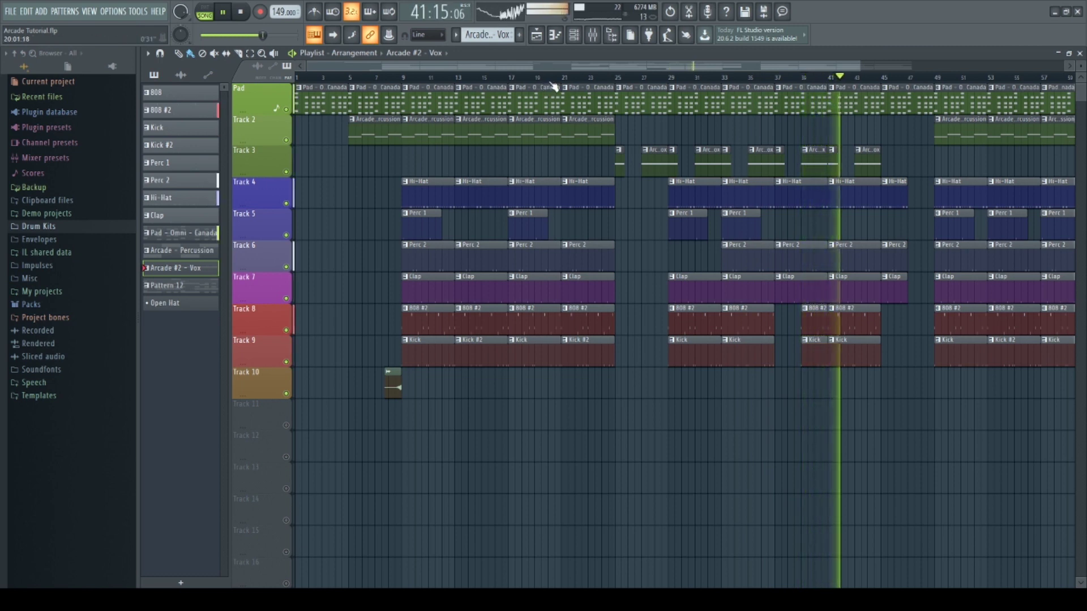
Step: Stop playback of the full arrangement
key(space)
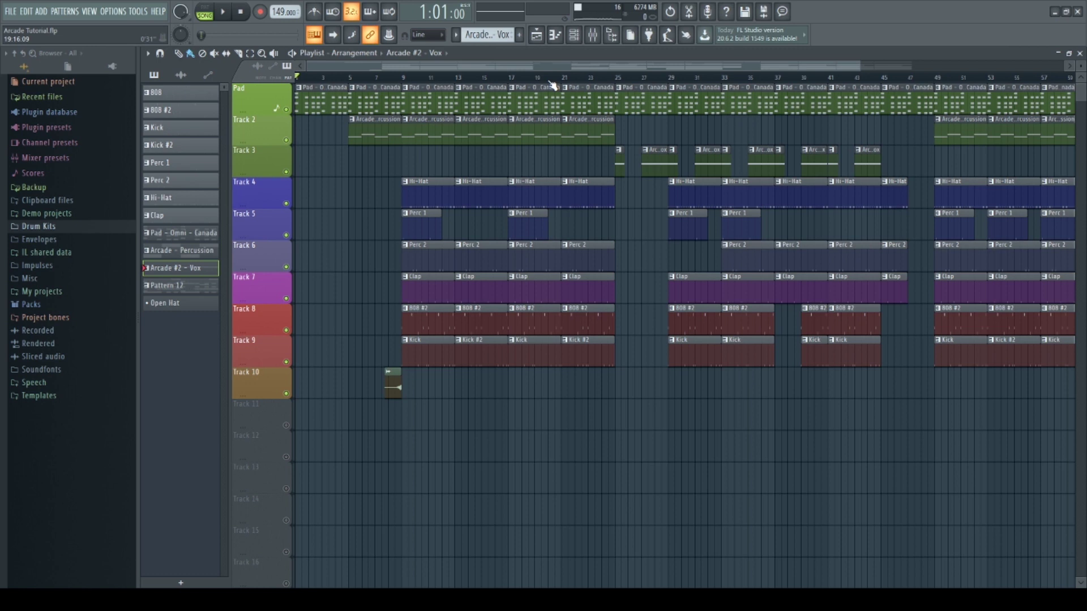
click(574, 36)
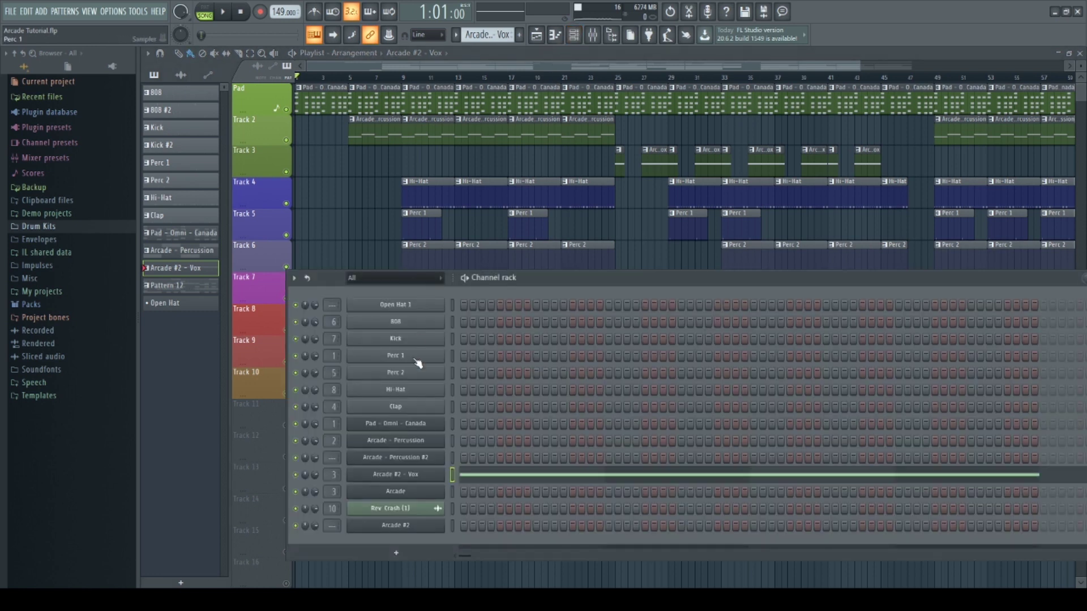
click(429, 475)
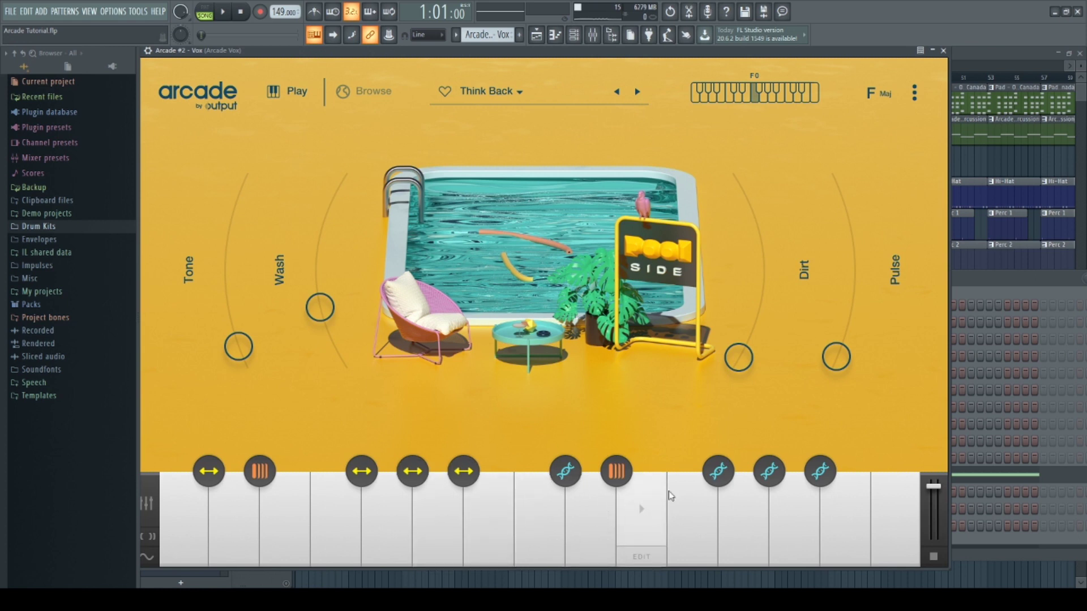
click(944, 51)
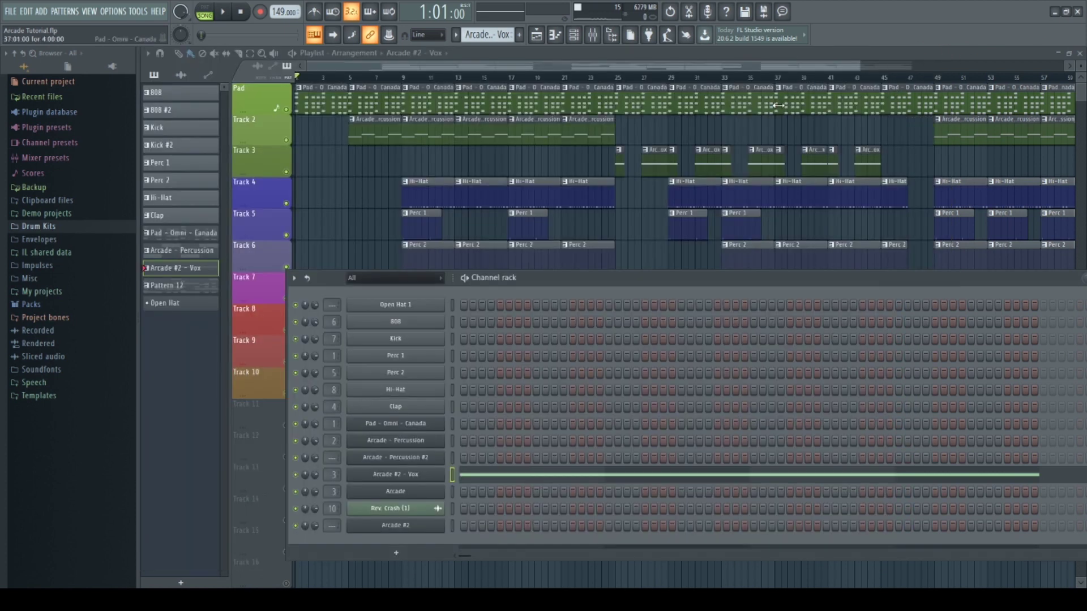